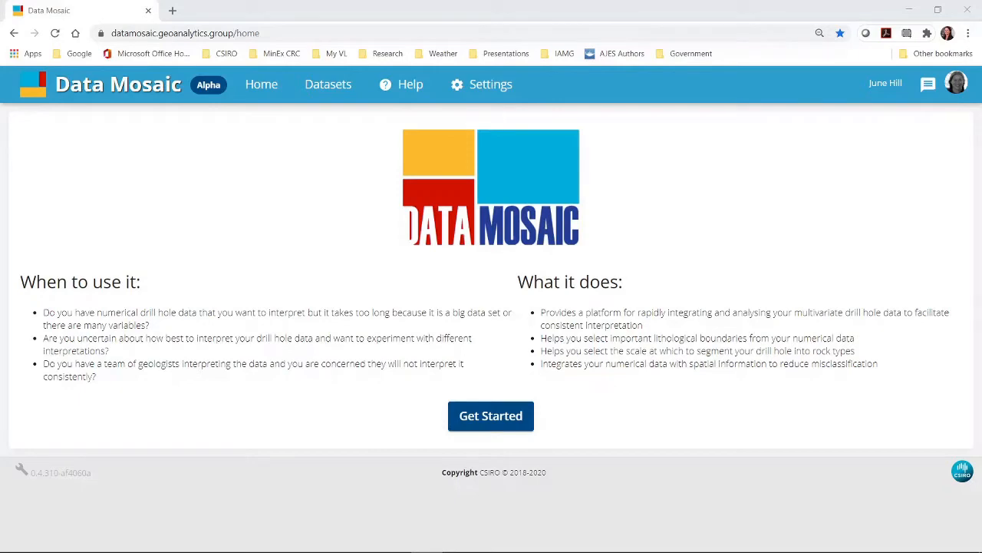
Start a new dataset upload and fetch the Artemis XRF Geochem test data
click(516, 417)
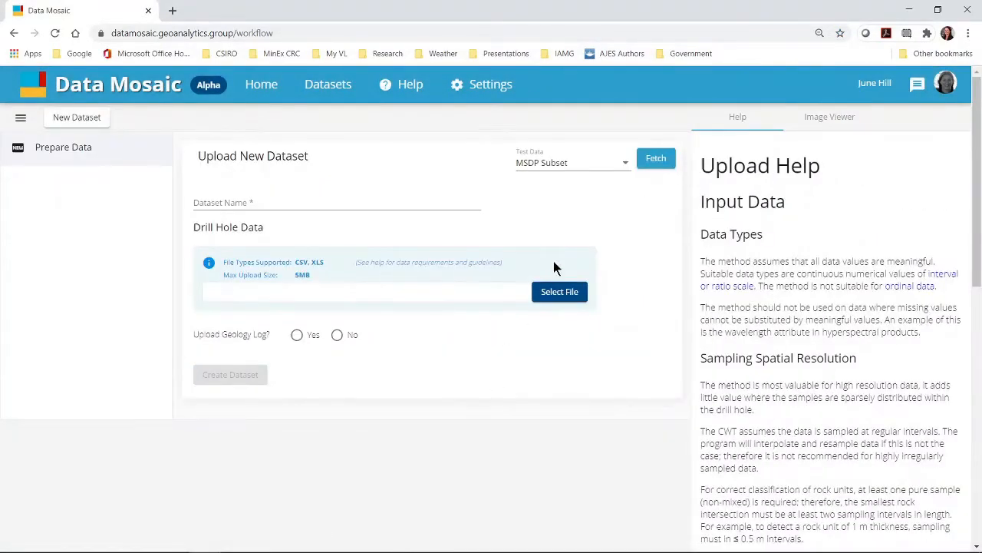
click(624, 165)
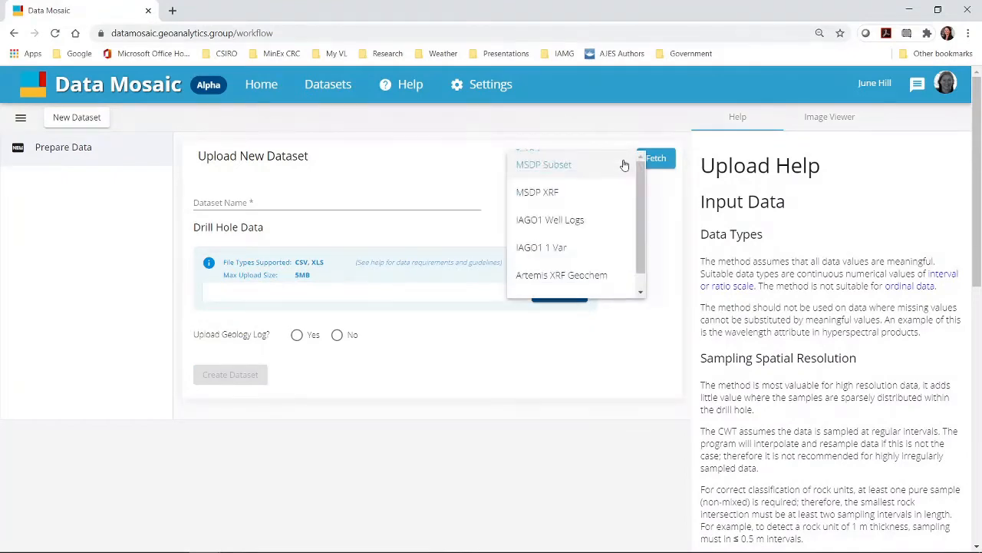
click(598, 278)
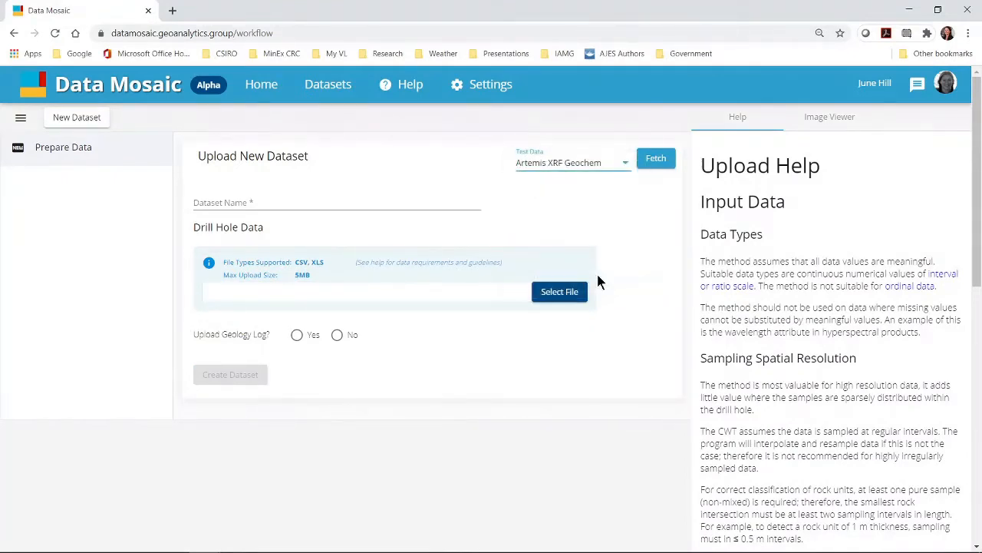
click(656, 159)
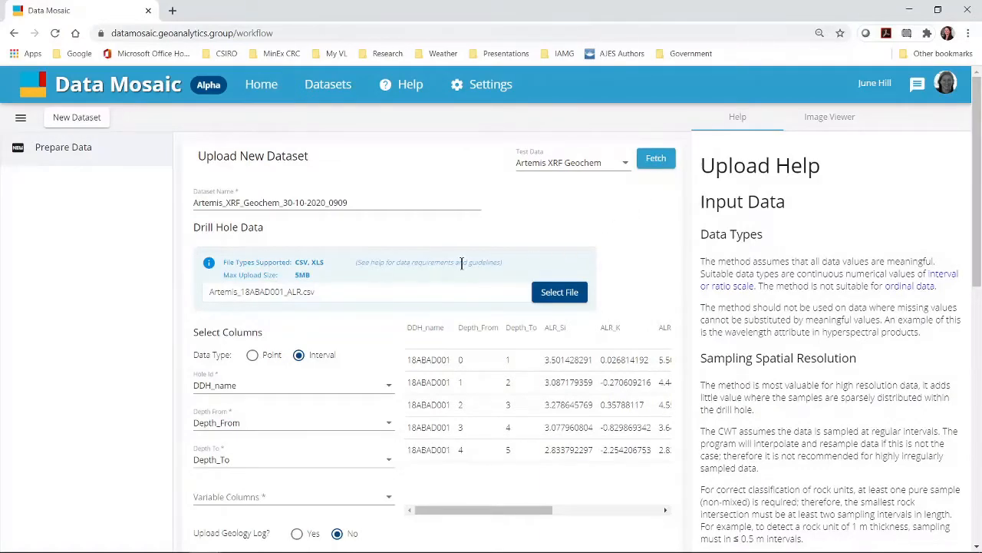
Collapse the workflow sidebar to give the dataset upload form more room
scroll(459, 264, down, 1)
scroll(459, 264, up, 1)
click(21, 117)
Choose ALR_Si, ALR_K, ALR_Cr, ALR_Rb, ALR_Sr and ALR_Zr as the variable columns and create the dataset
scroll(249, 255, down, 2)
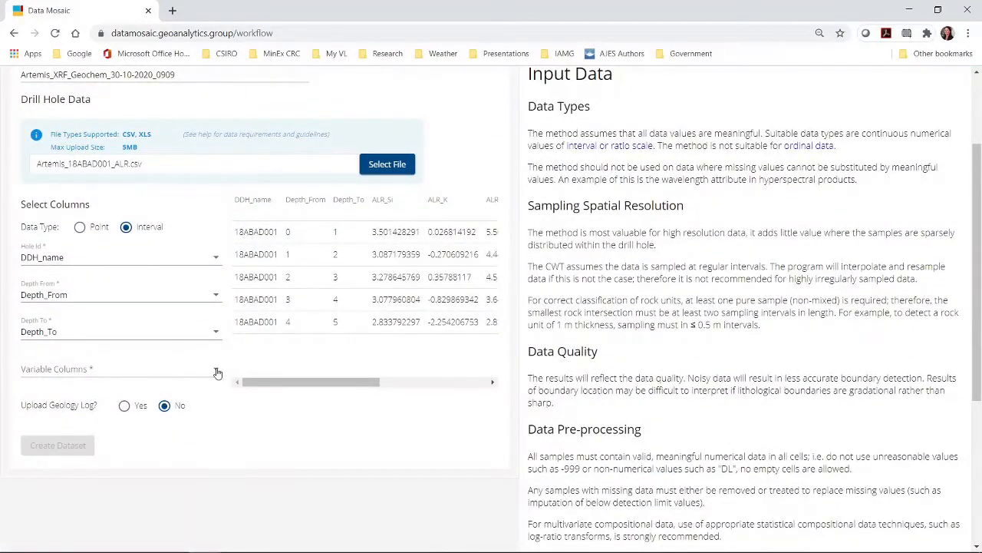
click(217, 374)
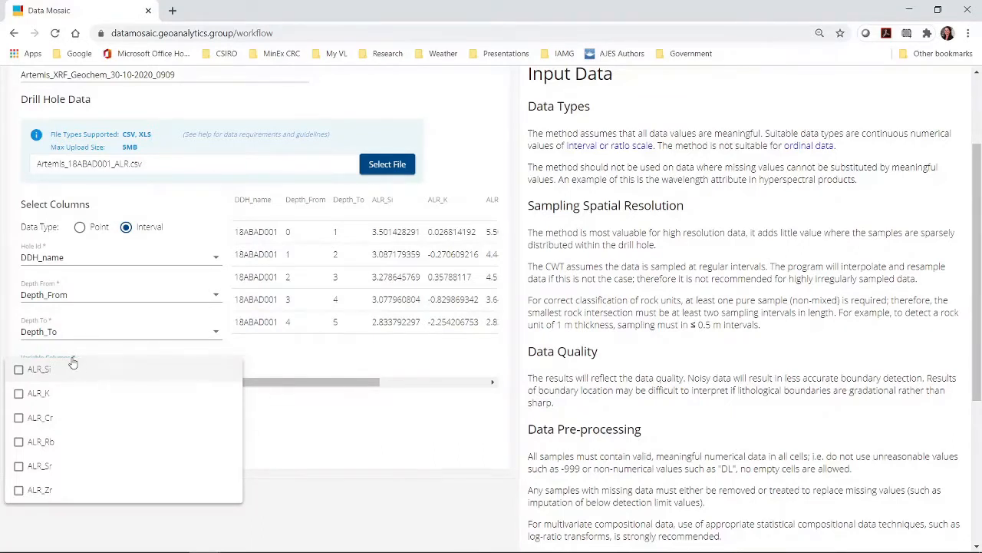
click(20, 372)
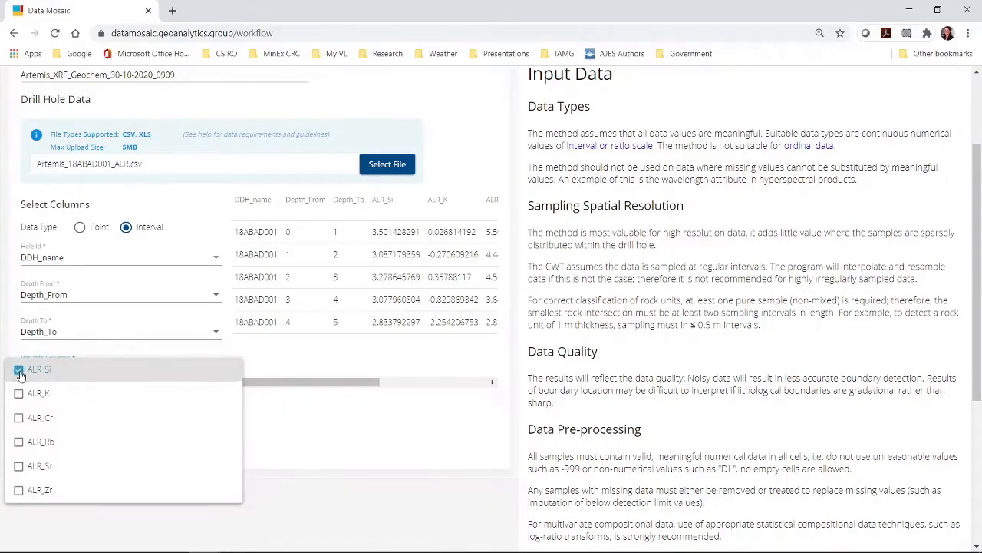
click(19, 394)
click(19, 418)
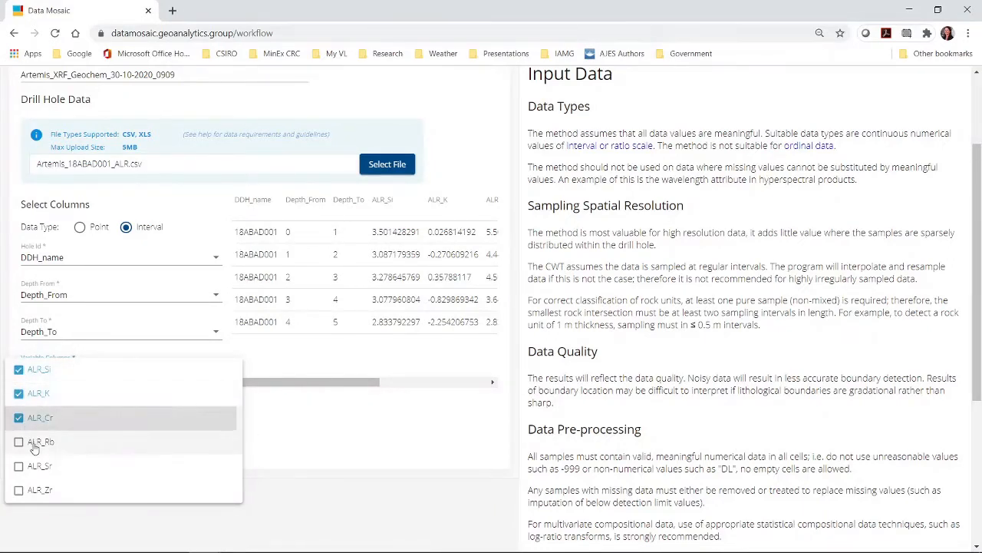
click(18, 441)
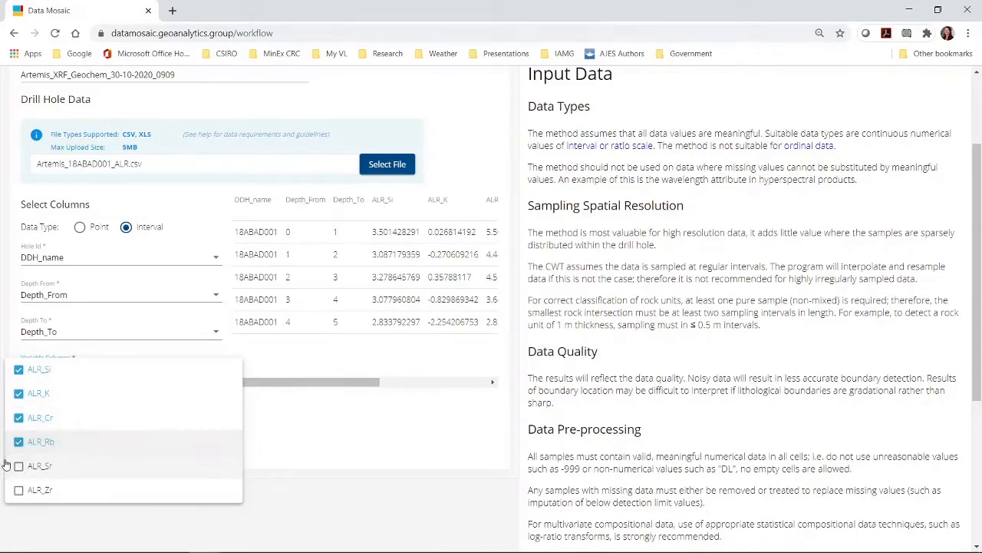
click(19, 470)
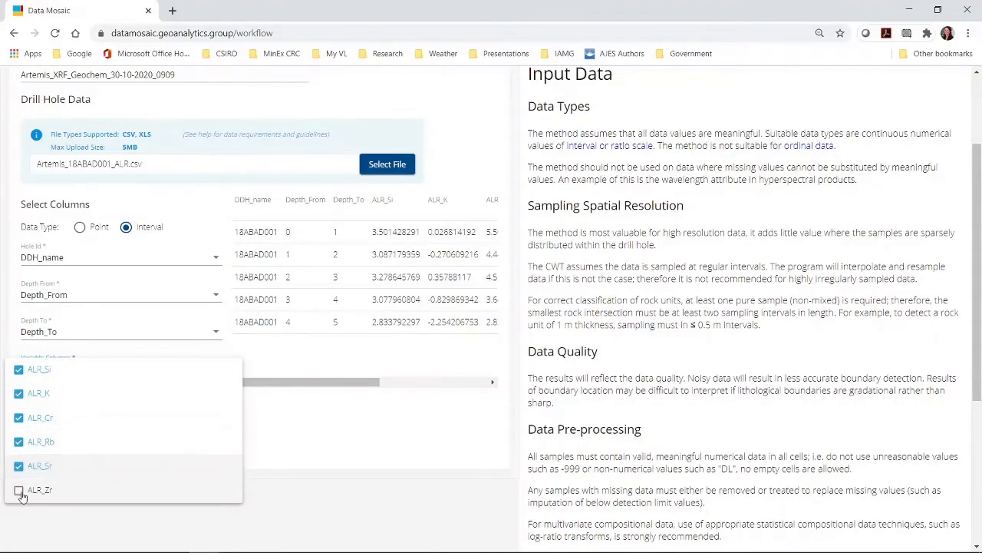
click(19, 492)
click(328, 443)
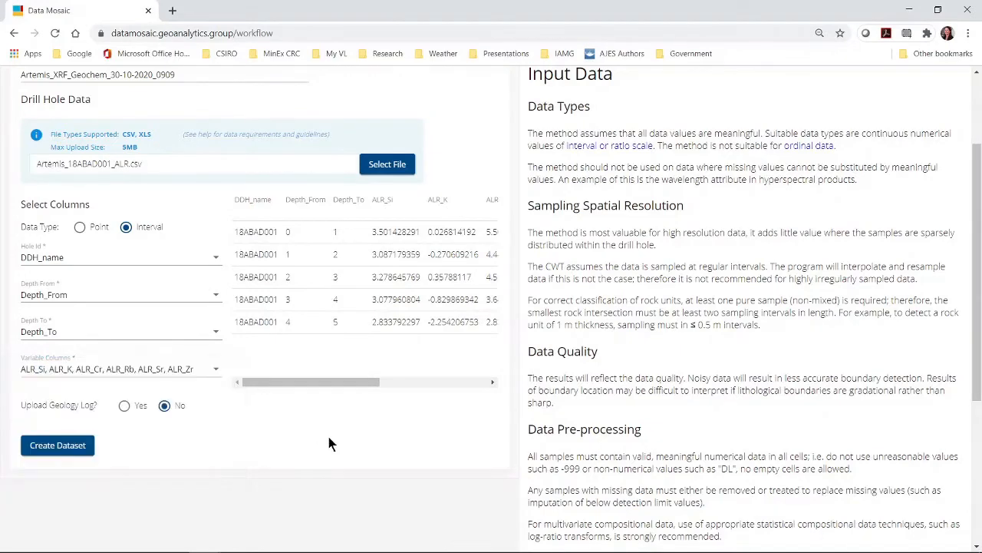
click(58, 447)
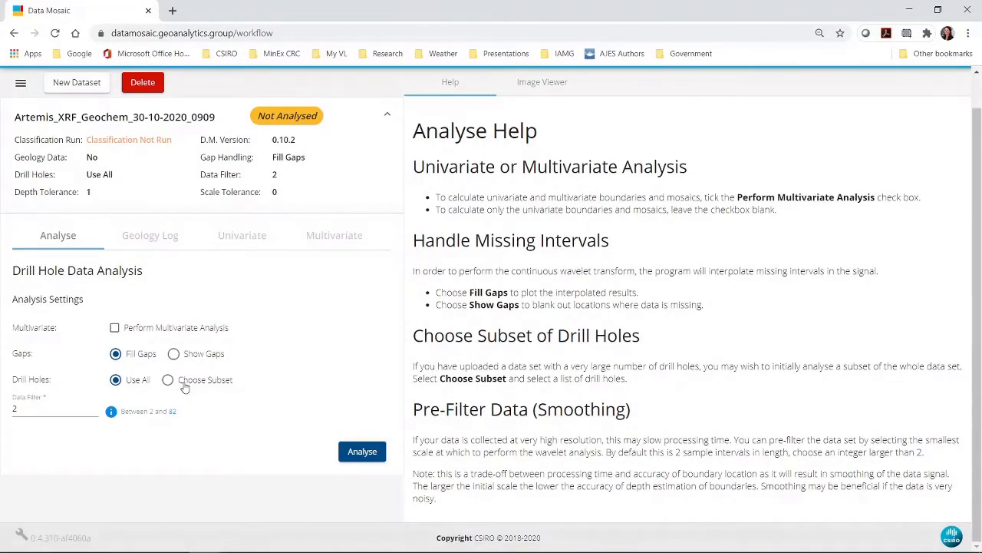
Run the drill hole analysis with multivariate analysis enabled and dismiss the completion notice
click(115, 329)
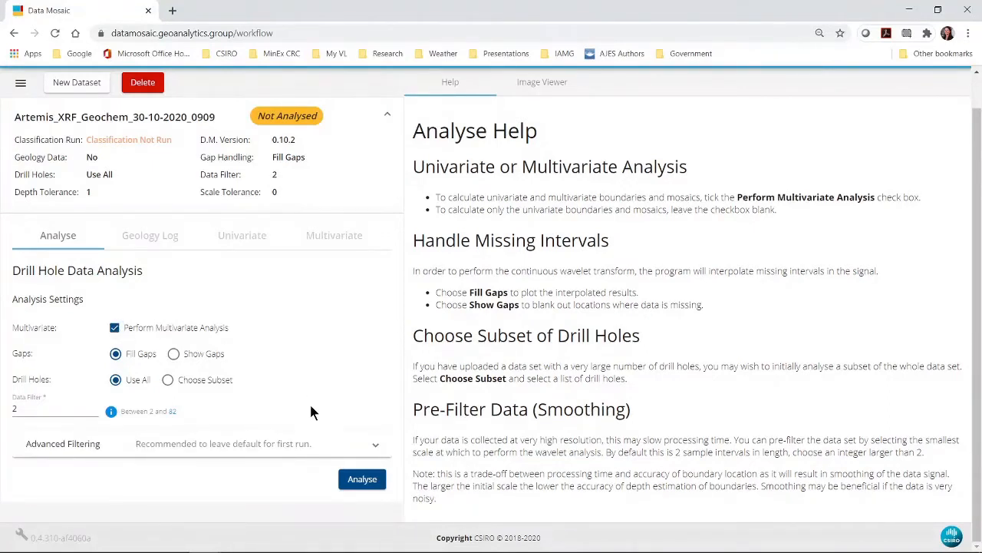
click(364, 482)
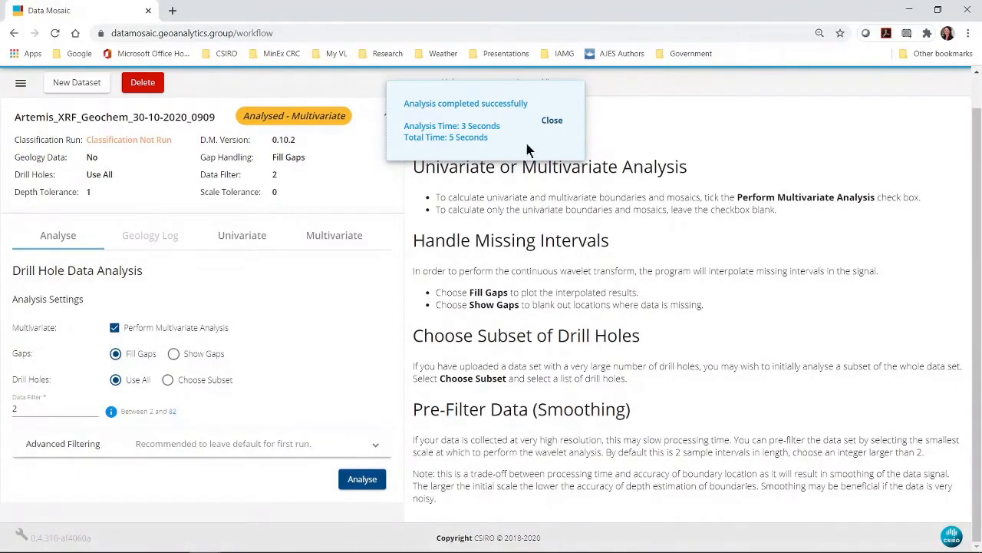
click(551, 120)
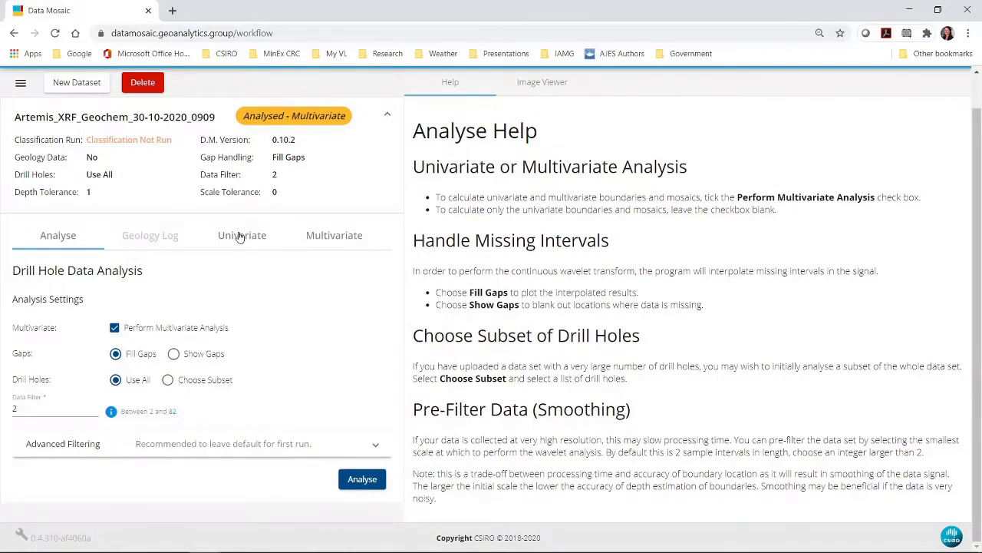
Plot the multivariate boundaries for drill hole 18ABAD001 with the signal legend shown
click(340, 240)
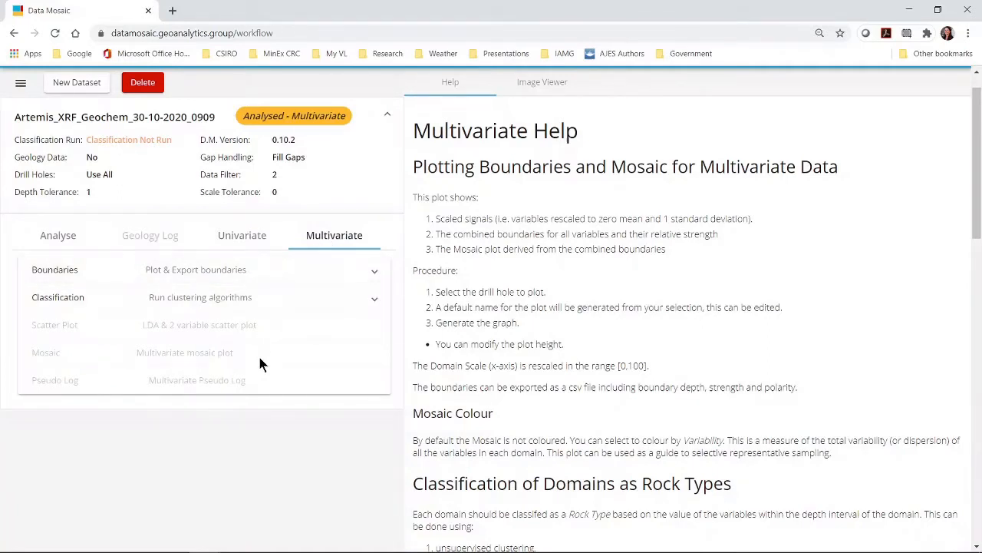
click(273, 276)
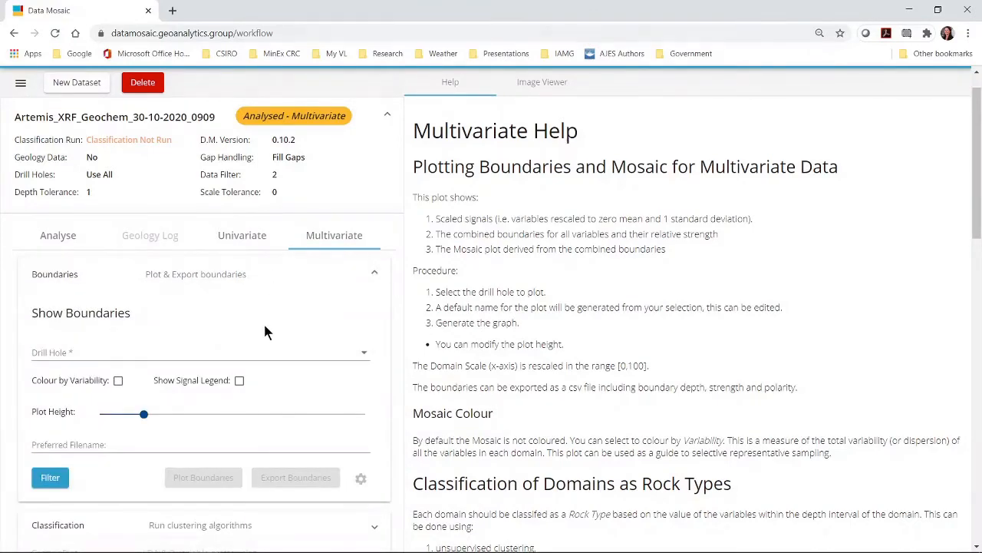
scroll(263, 338, down, 1)
scroll(262, 343, down, 1)
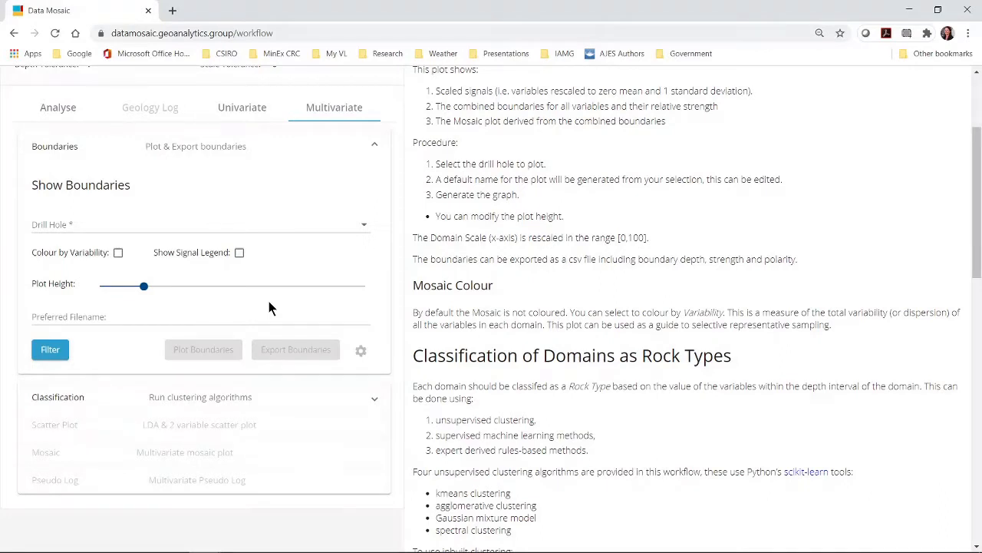
click(127, 229)
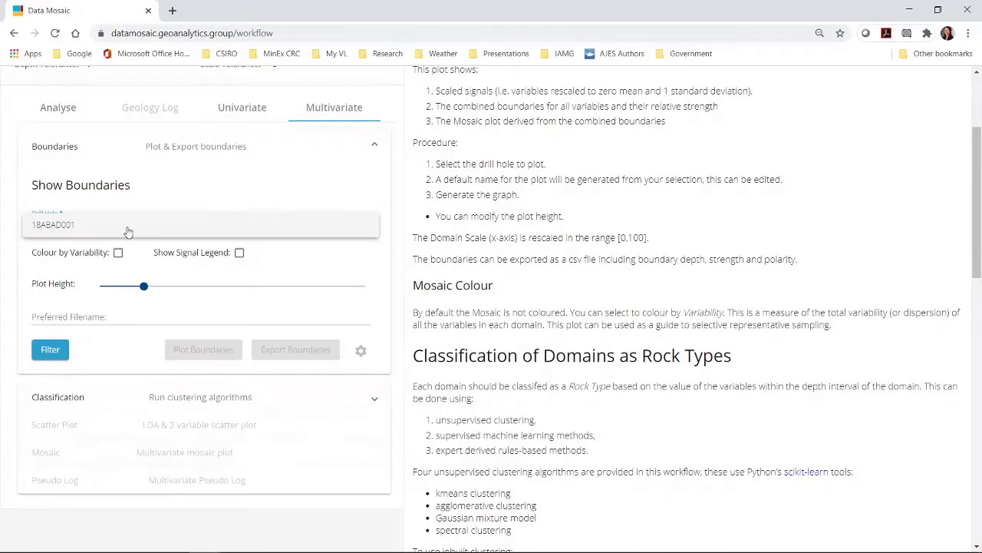
click(128, 232)
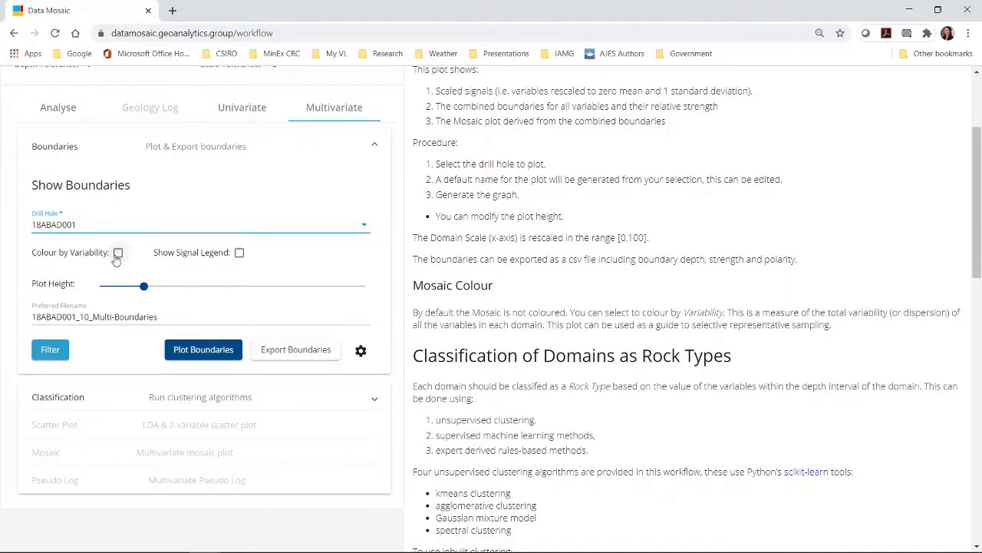
click(240, 254)
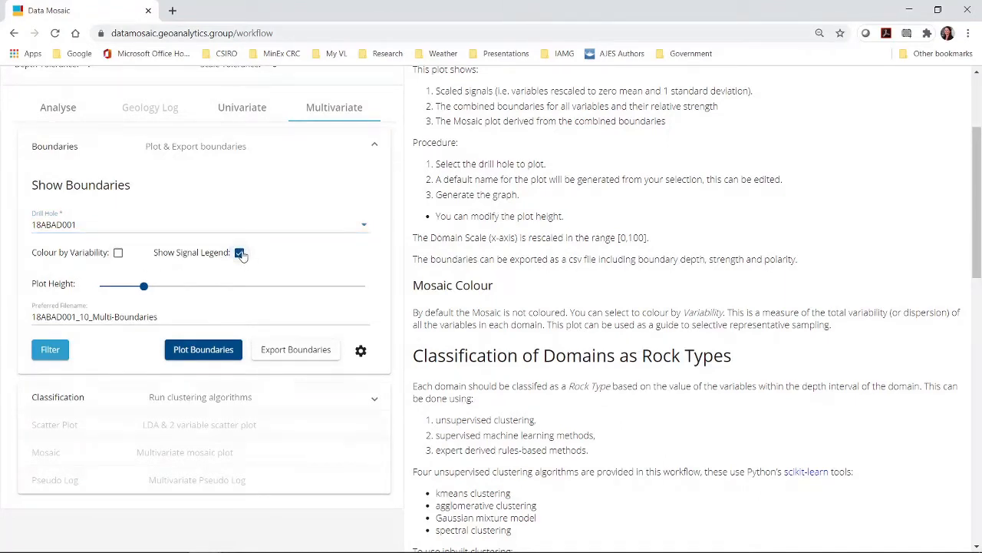
scroll(242, 255, down, 1)
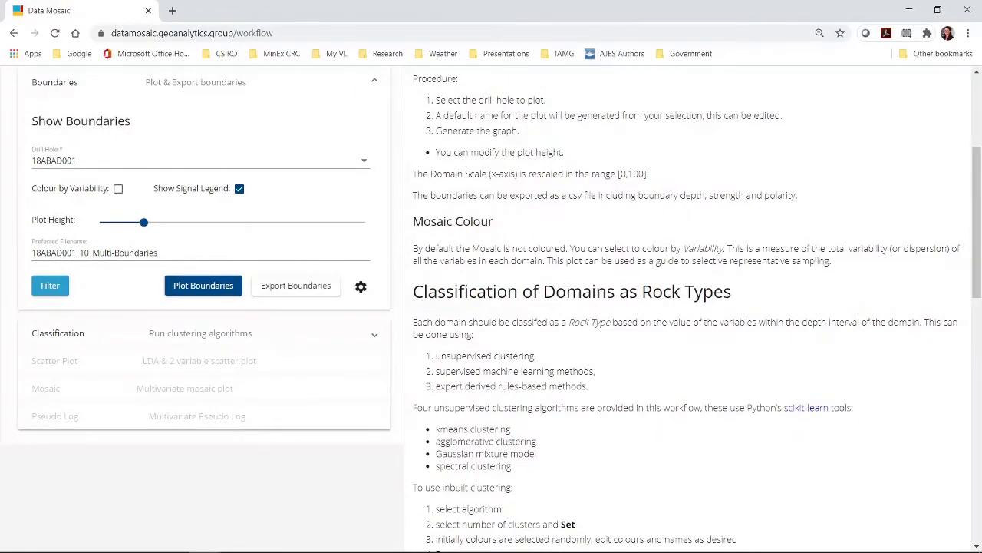
click(212, 285)
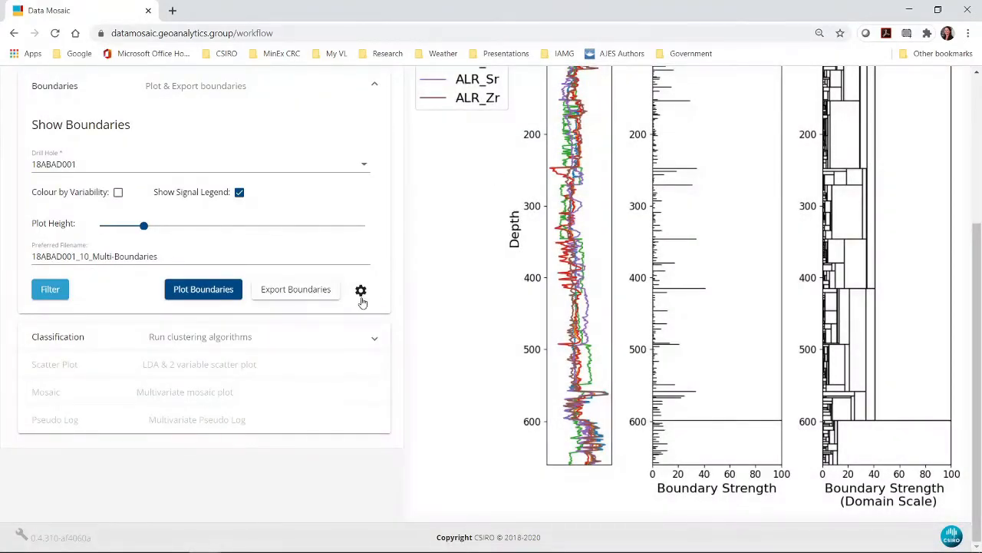
Examine the scaled variables, combined boundaries and multiscale domains plots over the full depth of the drill hole
scroll(568, 285, up, 3)
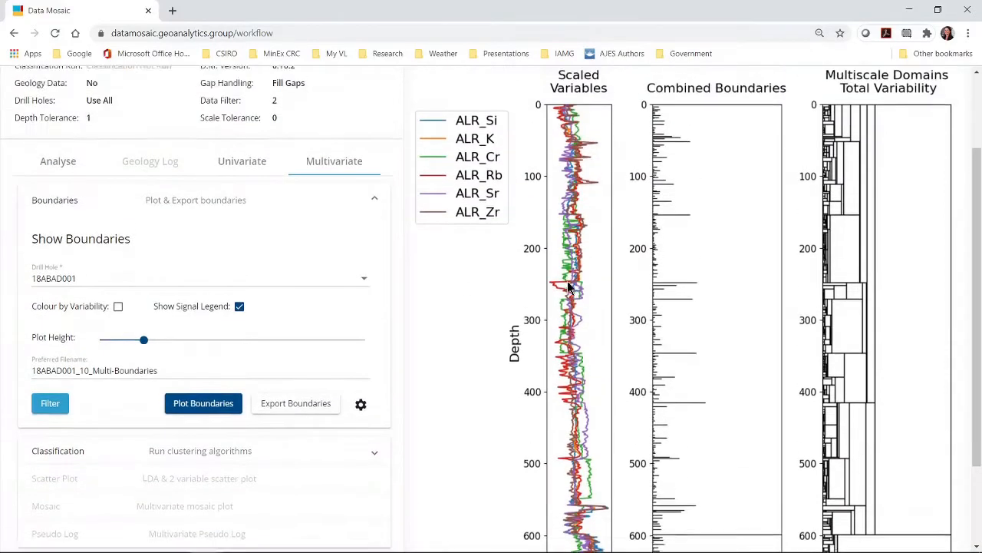
scroll(568, 286, down, 1)
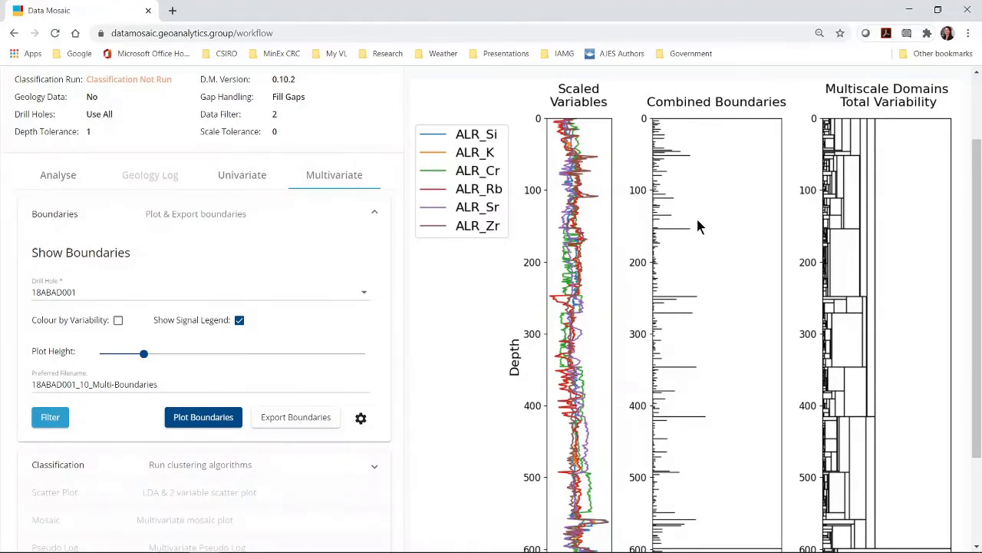
scroll(697, 226, down, 2)
scroll(697, 226, up, 1)
scroll(872, 259, down, 1)
scroll(872, 259, down, 1)
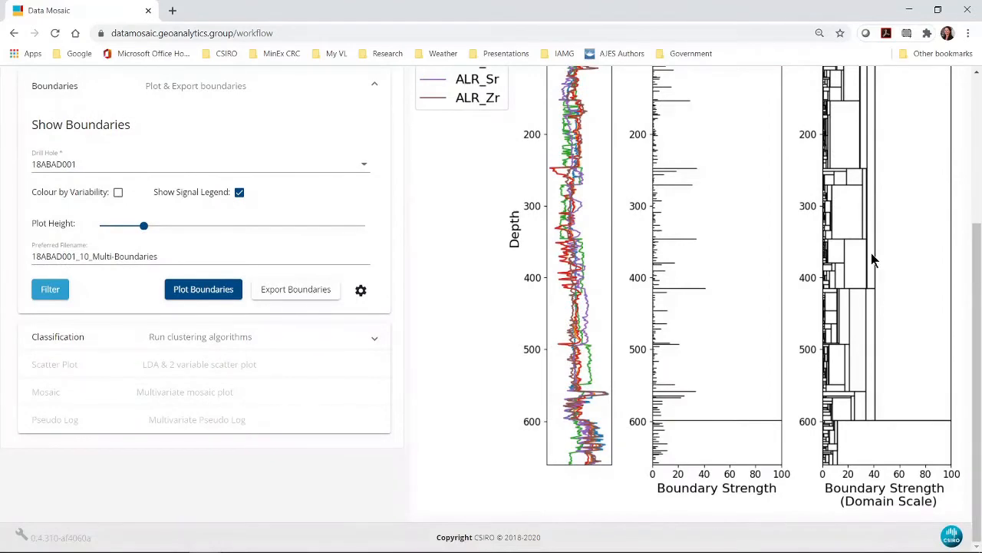
scroll(871, 259, up, 2)
scroll(871, 260, down, 1)
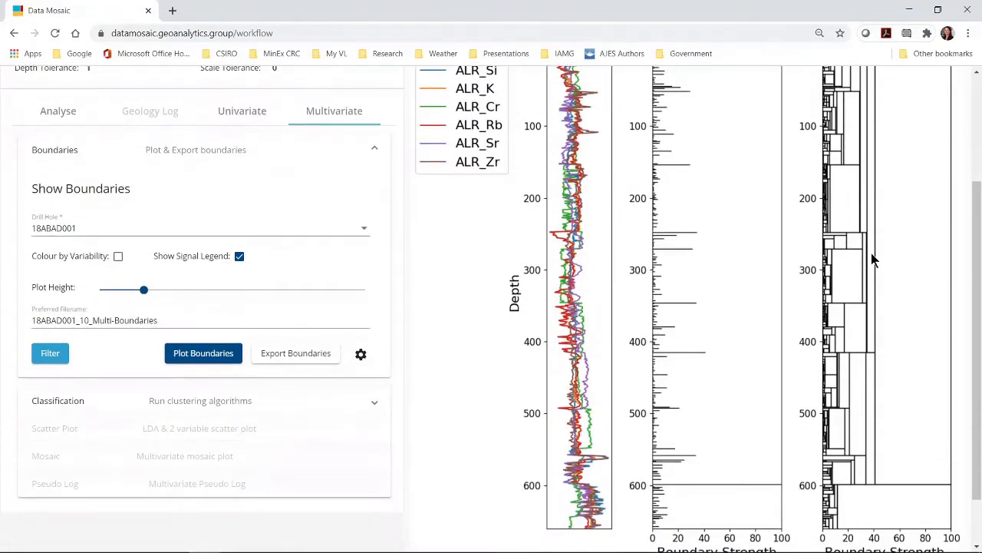
scroll(889, 293, up, 1)
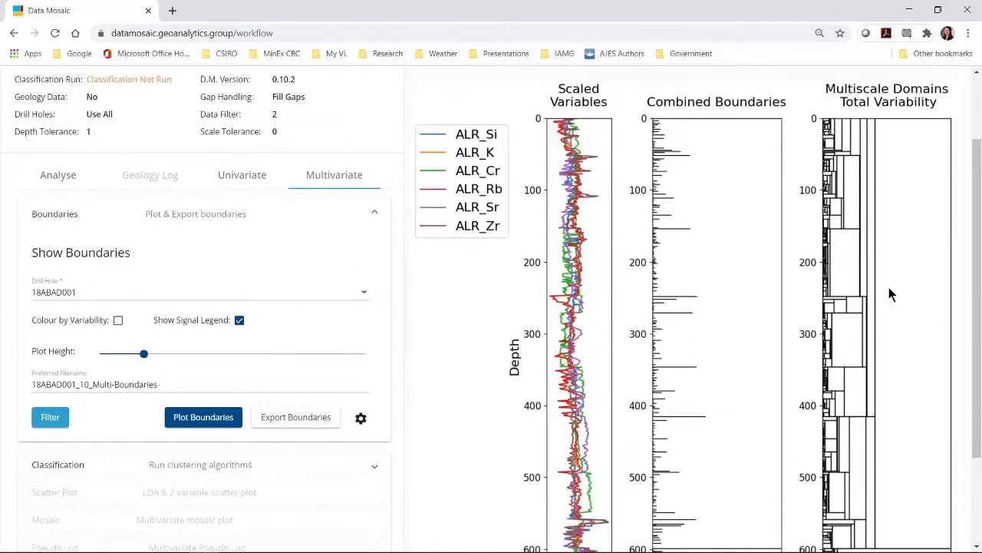
scroll(889, 288, down, 1)
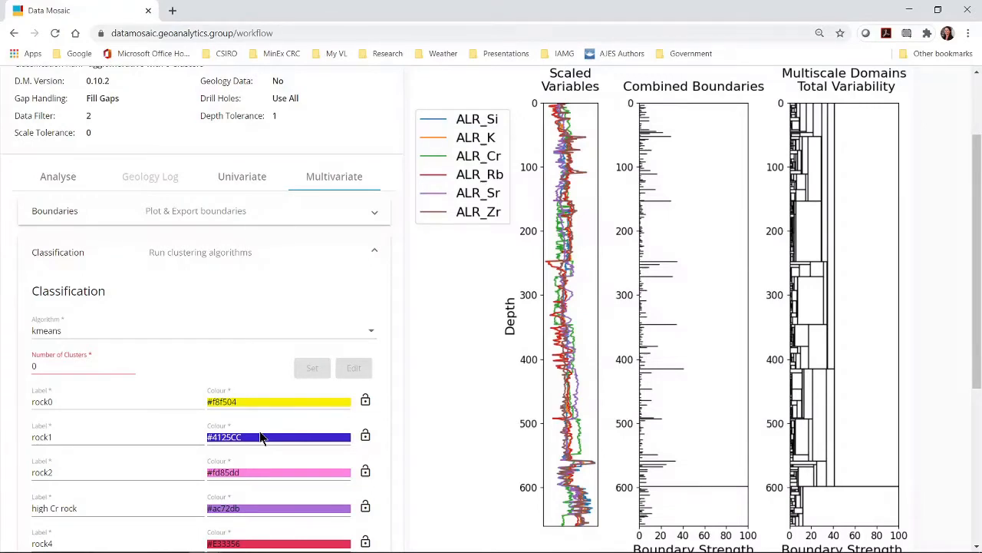
Set the classification to the agglomerative algorithm with 8 clusters
click(217, 335)
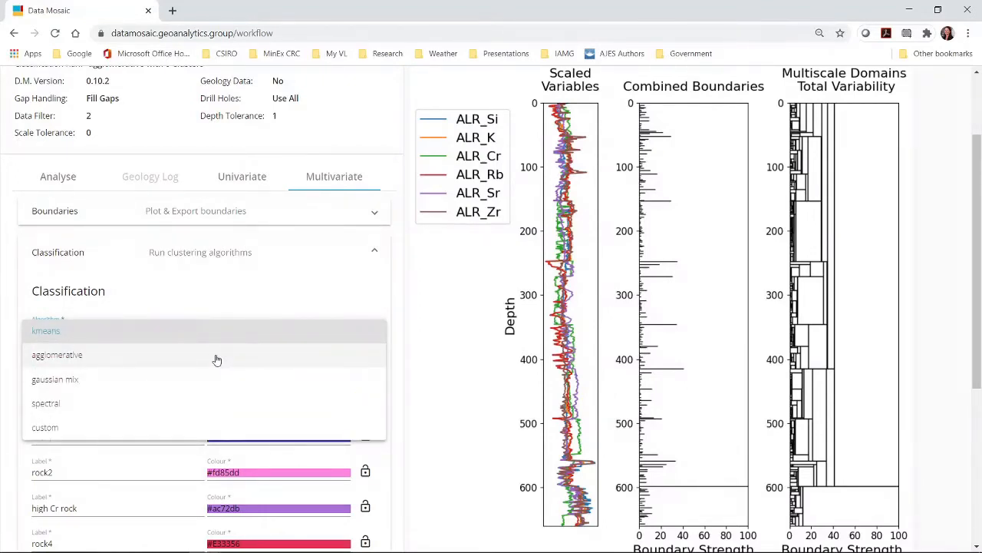
click(216, 356)
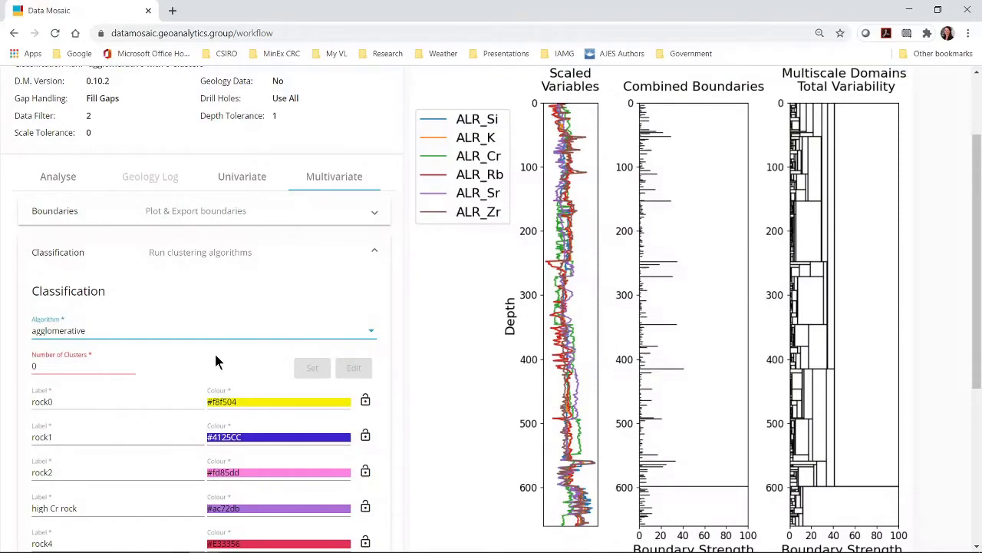
drag(42, 366, 32, 371)
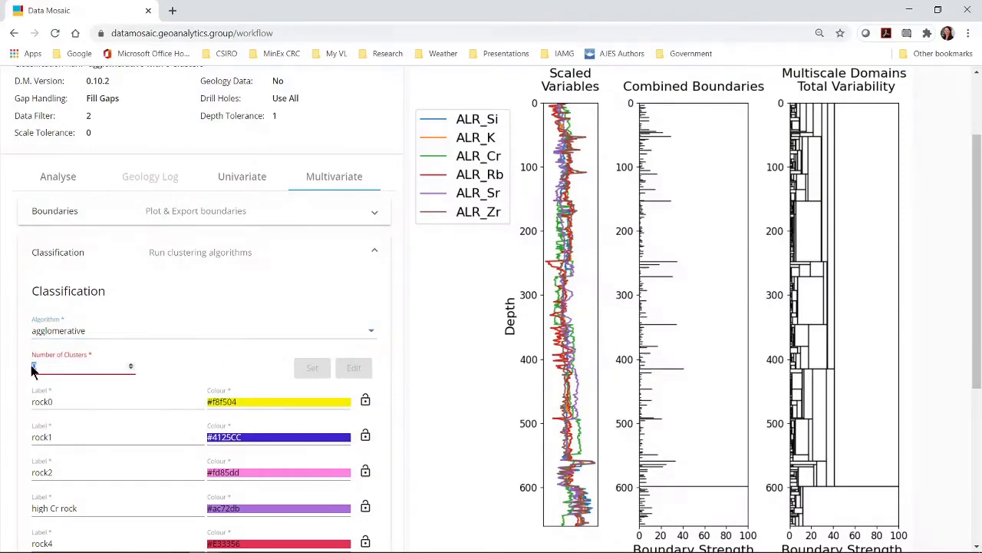
text(8)
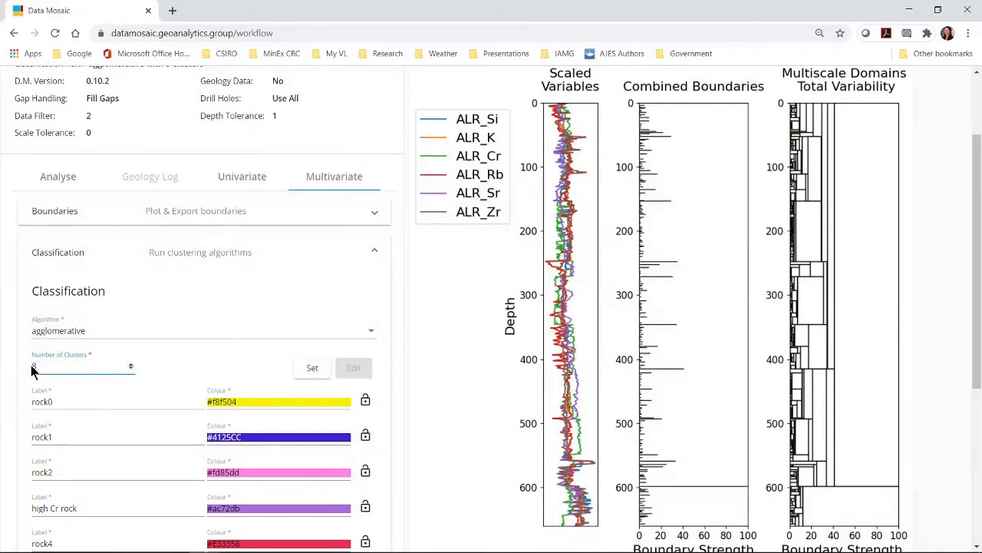
click(312, 369)
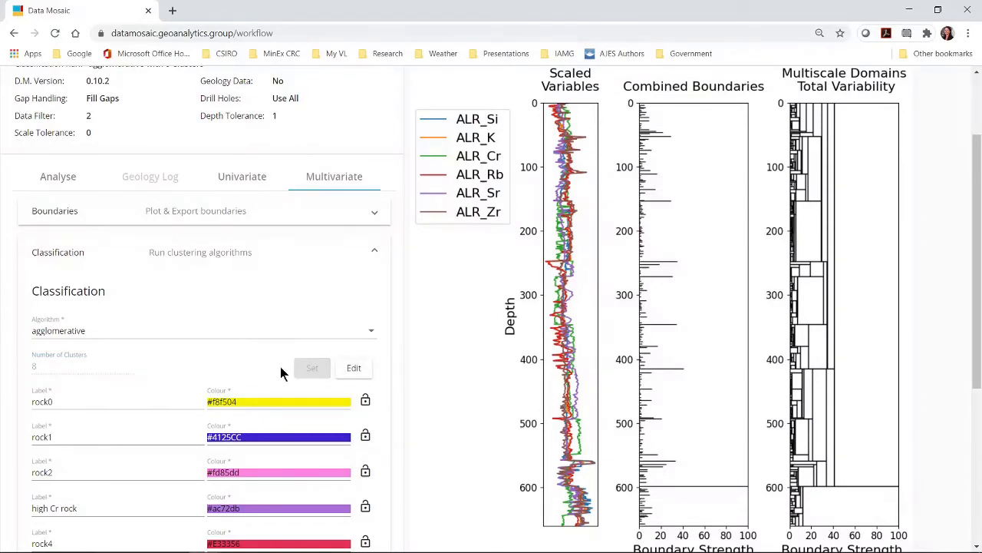
scroll(233, 366, down, 1)
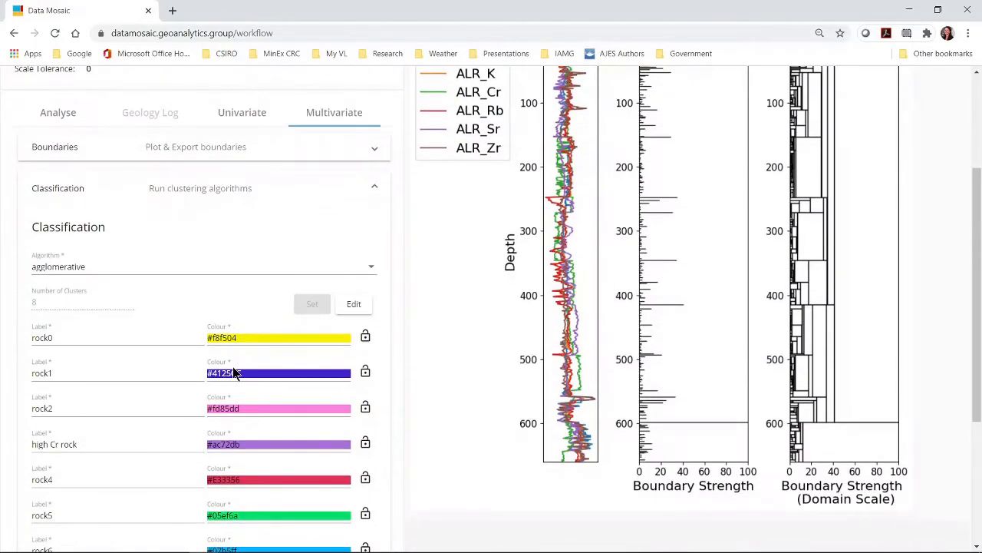
Check the cluster labels and the high Cr rock cluster's colour, and run the classification, dismissing the completion notice
scroll(234, 371, down, 1)
scroll(234, 371, down, 1)
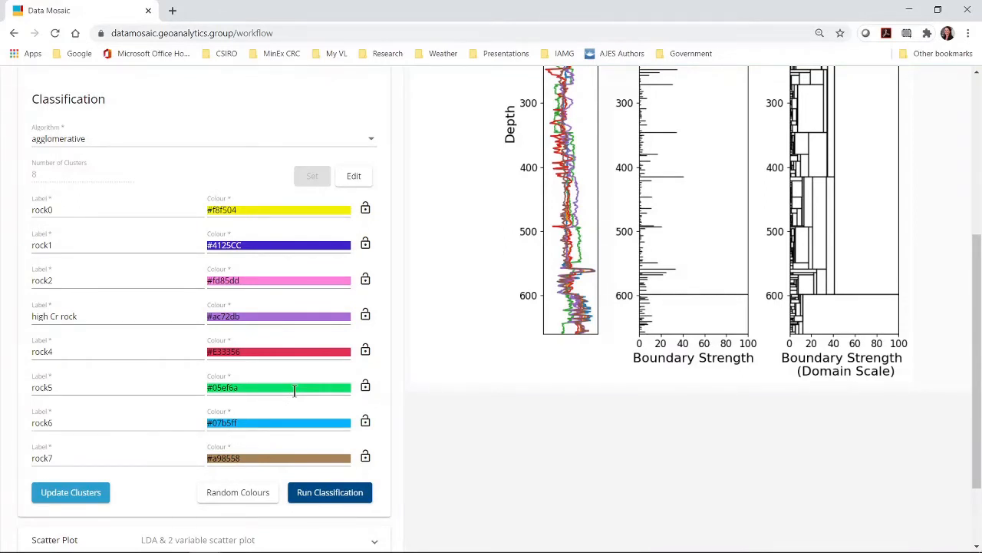
scroll(294, 391, down, 1)
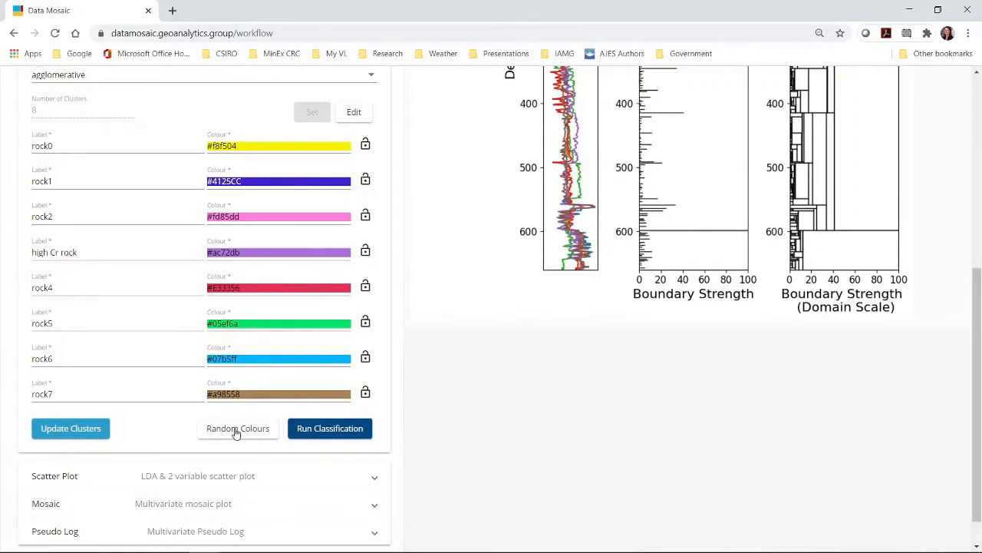
click(284, 254)
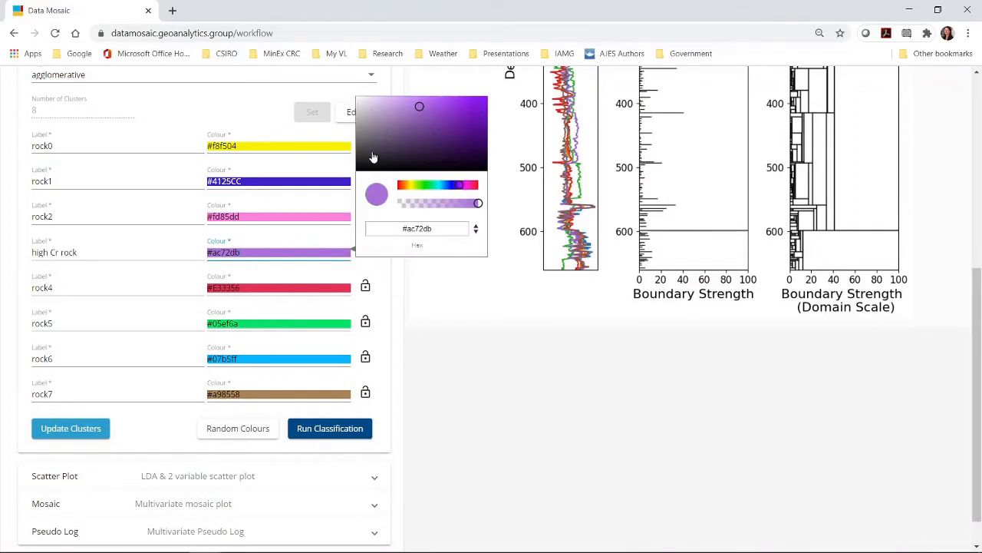
click(445, 328)
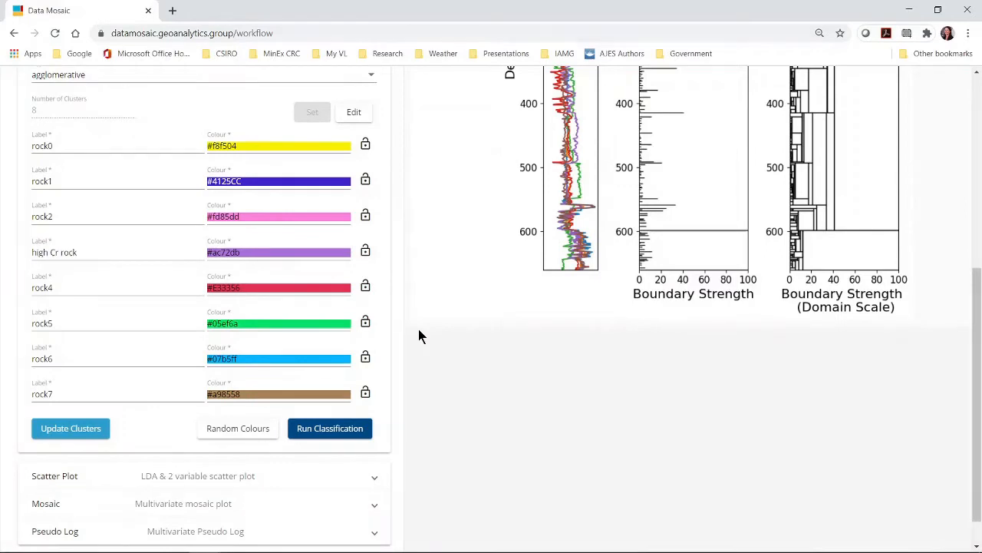
click(329, 432)
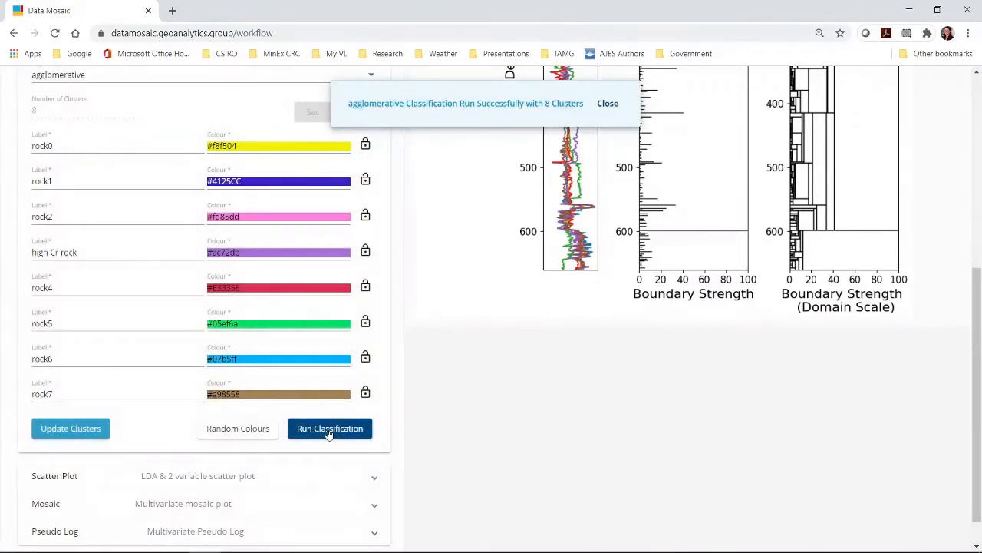
click(608, 106)
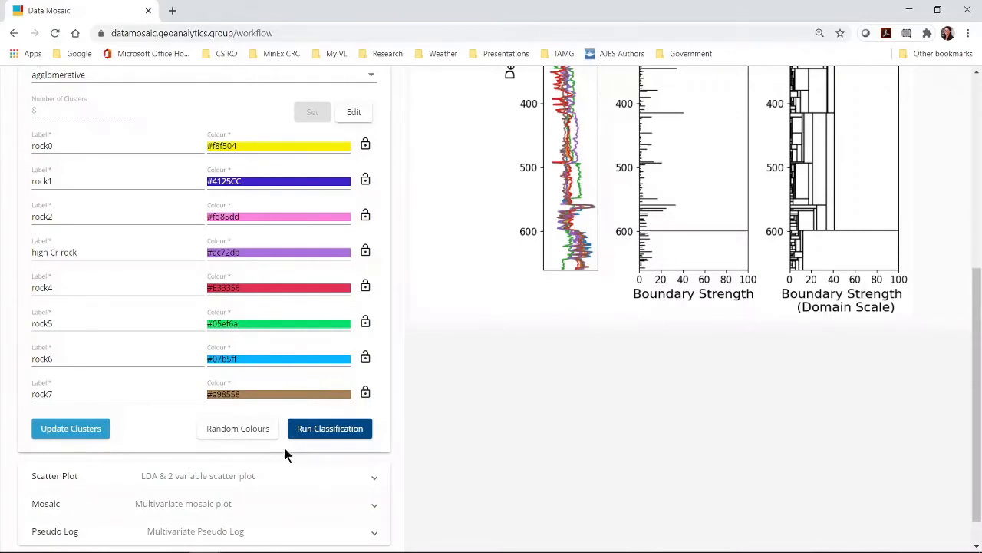
Create a scatterplot of the classified samples using the LDA scatter type
click(237, 476)
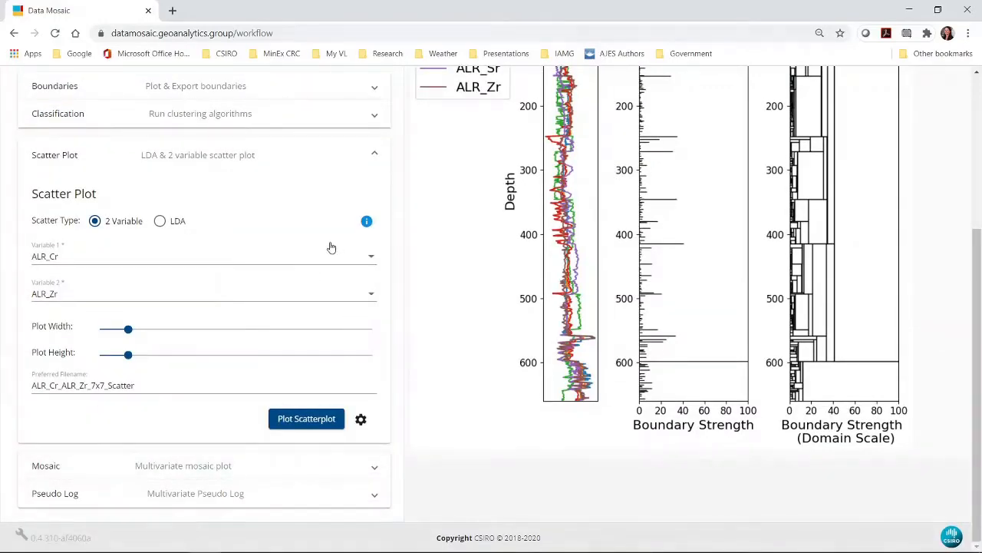
click(160, 221)
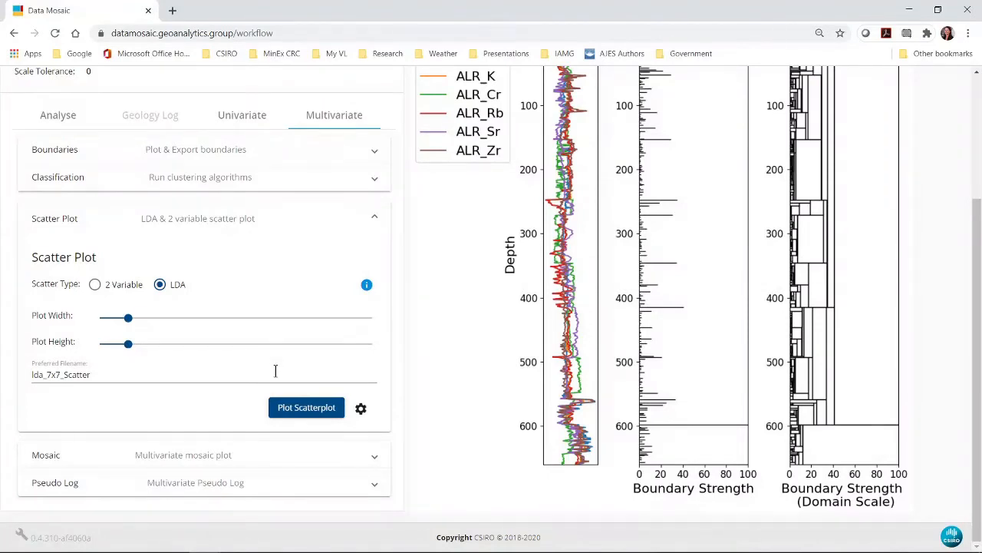
click(301, 415)
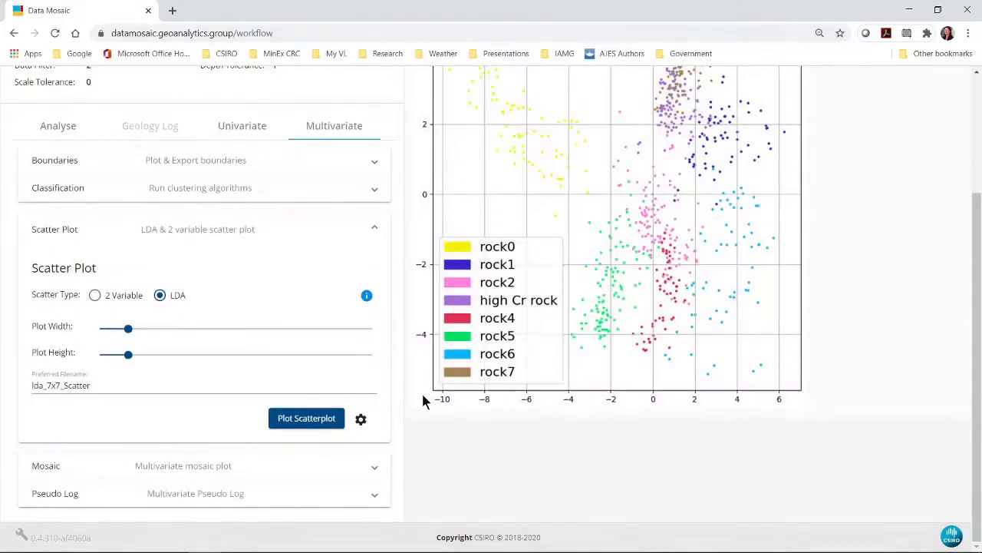
scroll(548, 405, up, 1)
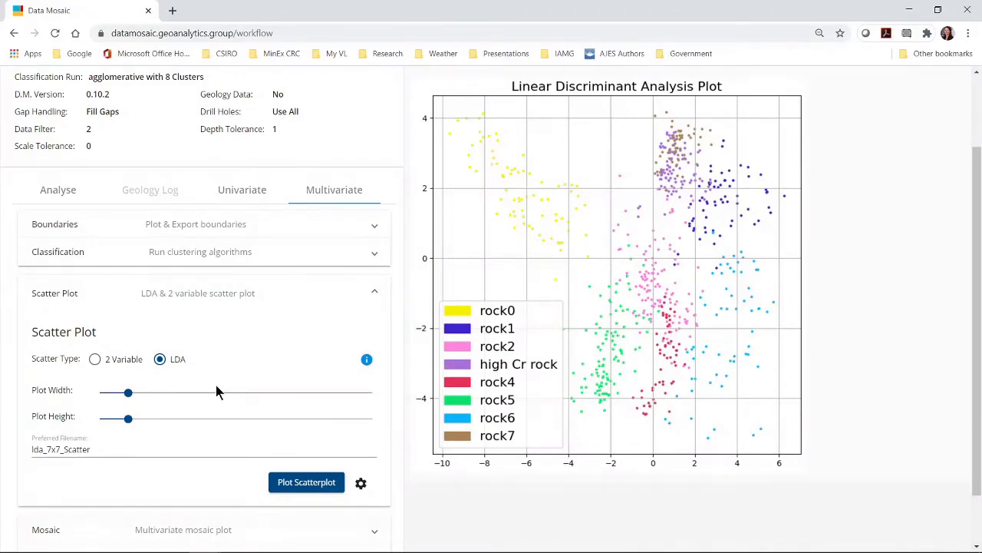
Create a 2 Variable scatterplot of the classified samples with ALR_Cr as variable 1 and ALR_Zr as variable 2
click(95, 360)
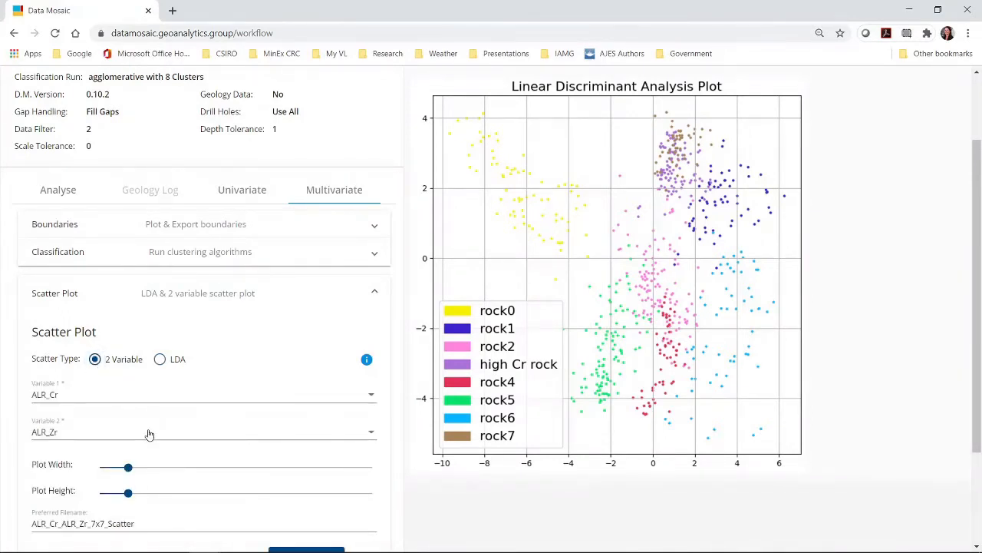
click(153, 396)
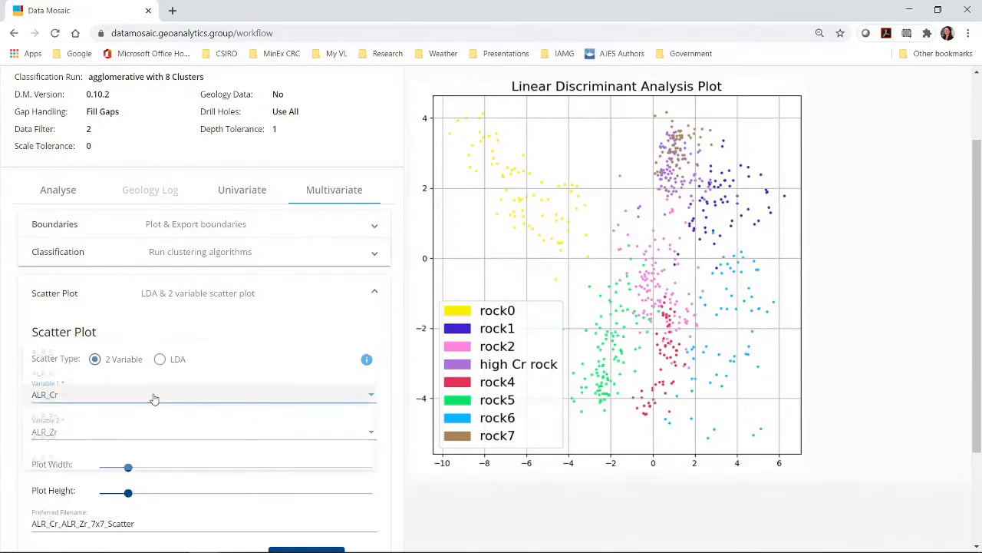
click(154, 396)
click(162, 442)
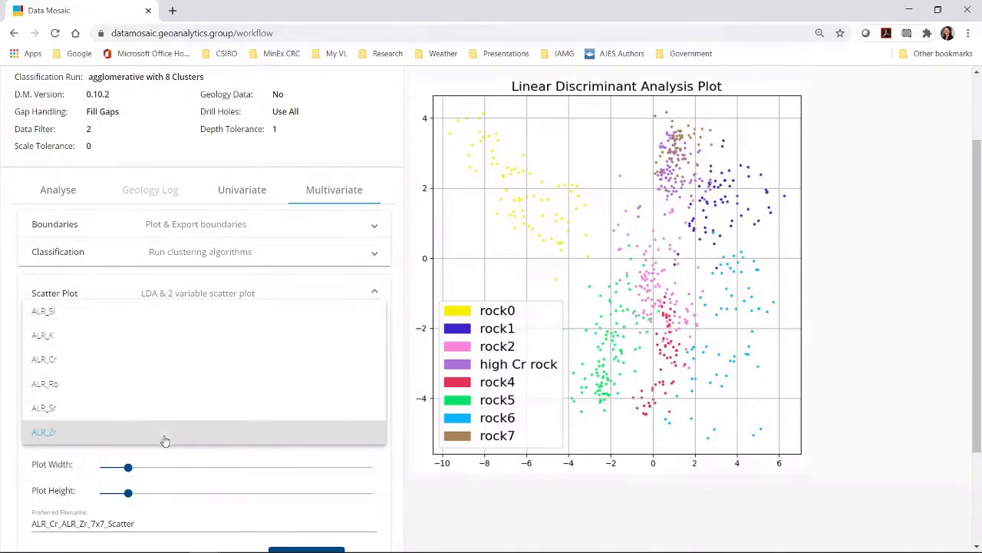
click(164, 441)
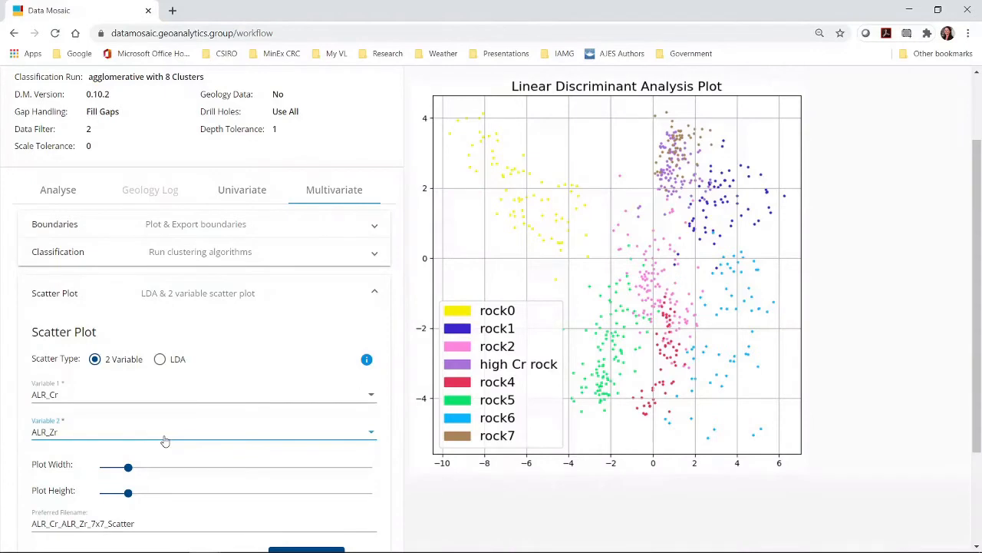
scroll(202, 412, down, 1)
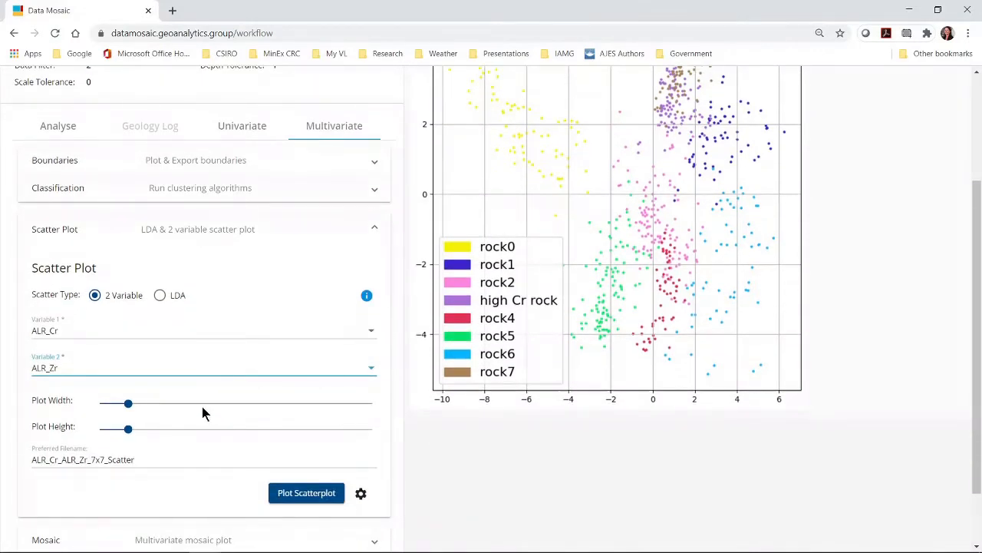
scroll(202, 412, down, 1)
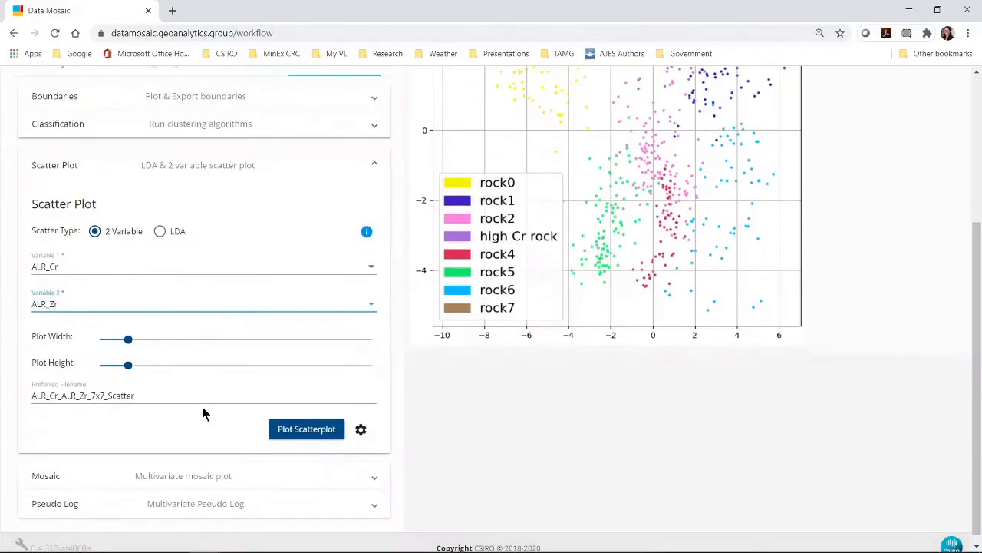
click(307, 430)
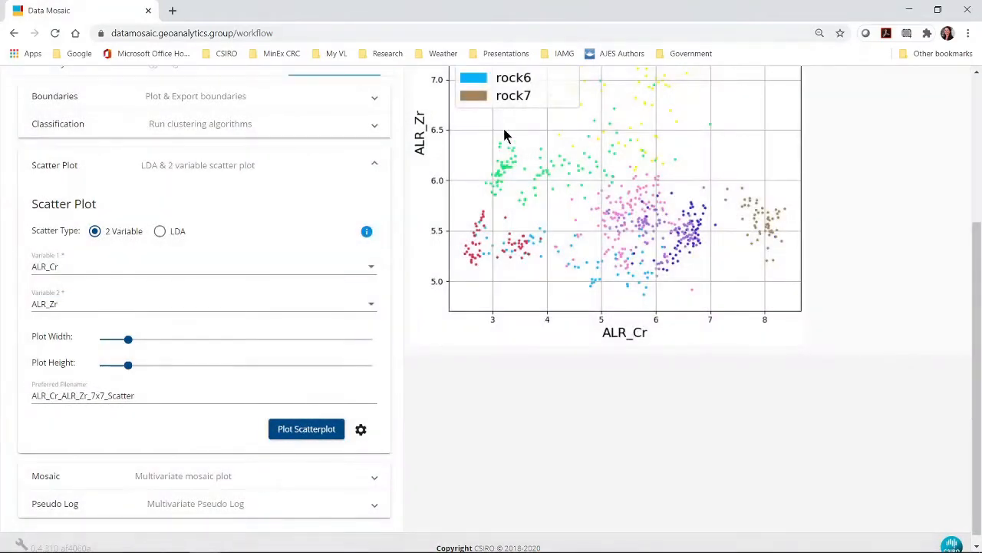
scroll(581, 238, up, 2)
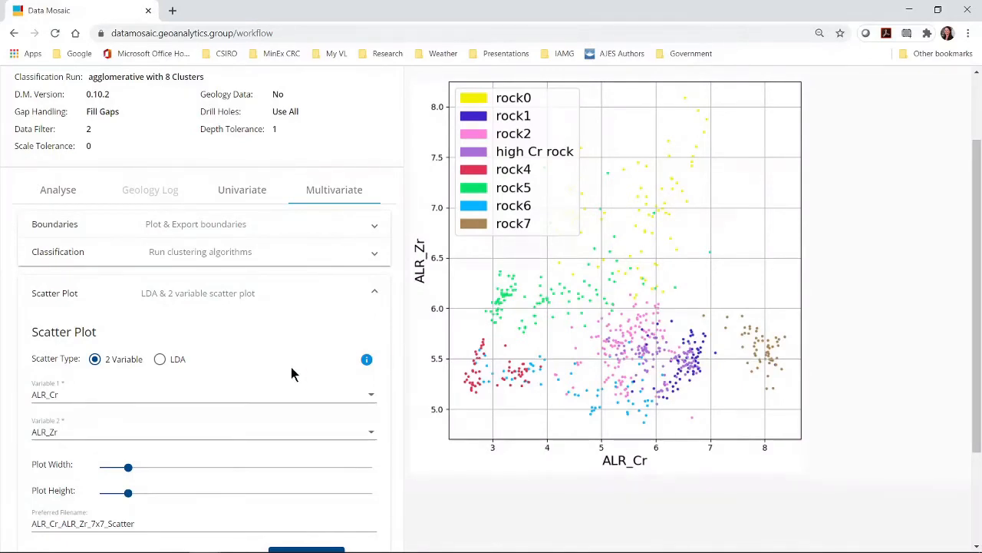
Plot the multivariate mosaic for drill hole 18ABAD001 with the signal legend shown
scroll(290, 368, down, 3)
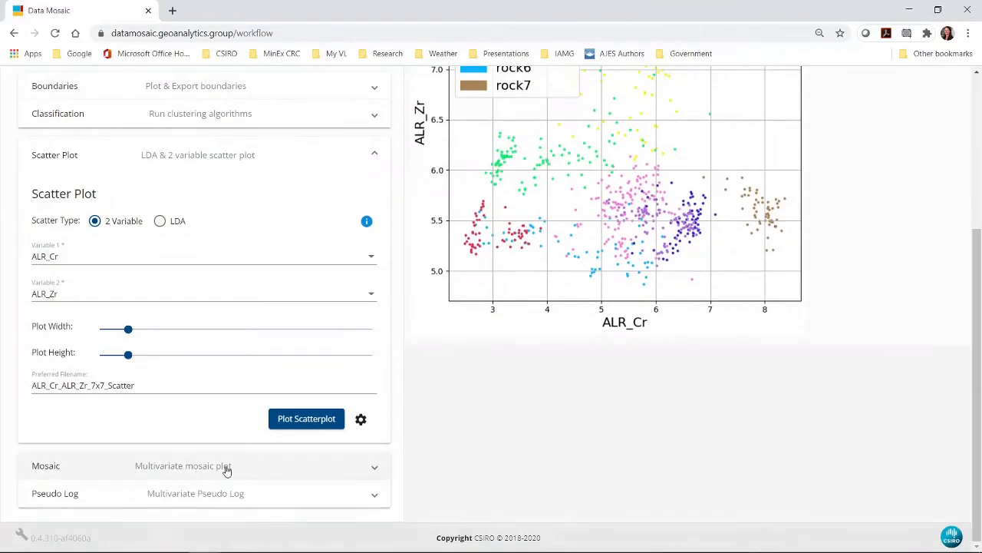
click(226, 467)
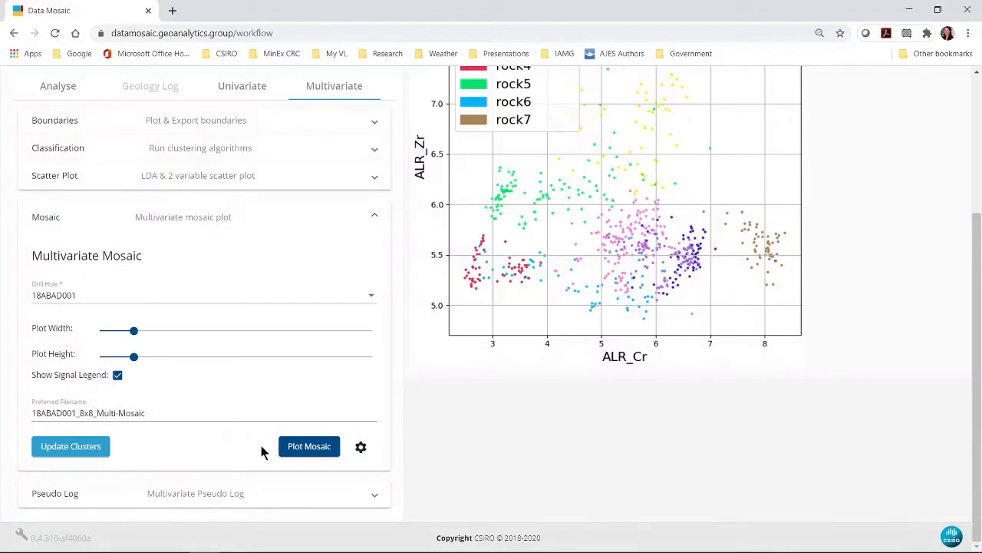
click(313, 446)
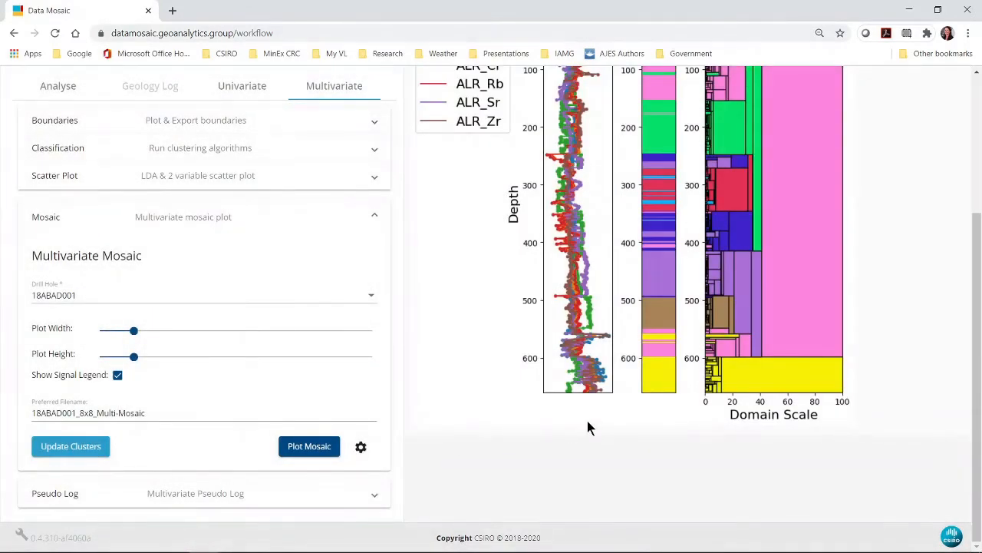
scroll(587, 420, up, 1)
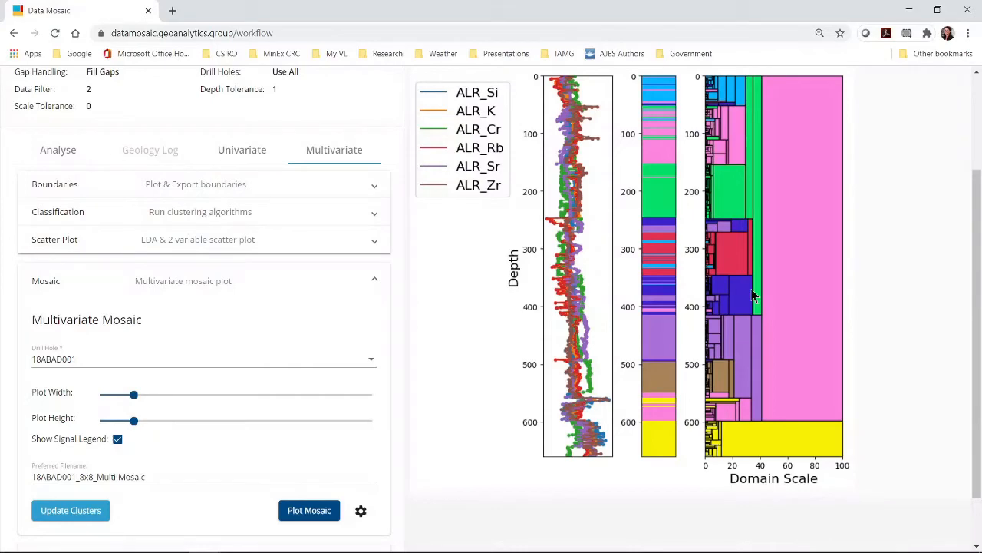
scroll(754, 296, up, 1)
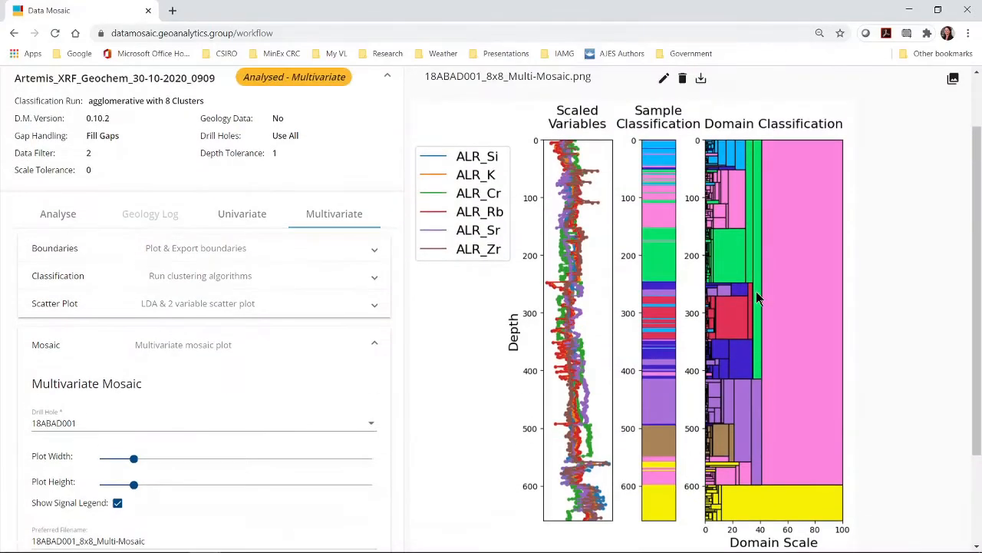
Open the cluster settings from the mosaic and relabel the rock4 cluster as "red rock"
scroll(757, 297, down, 1)
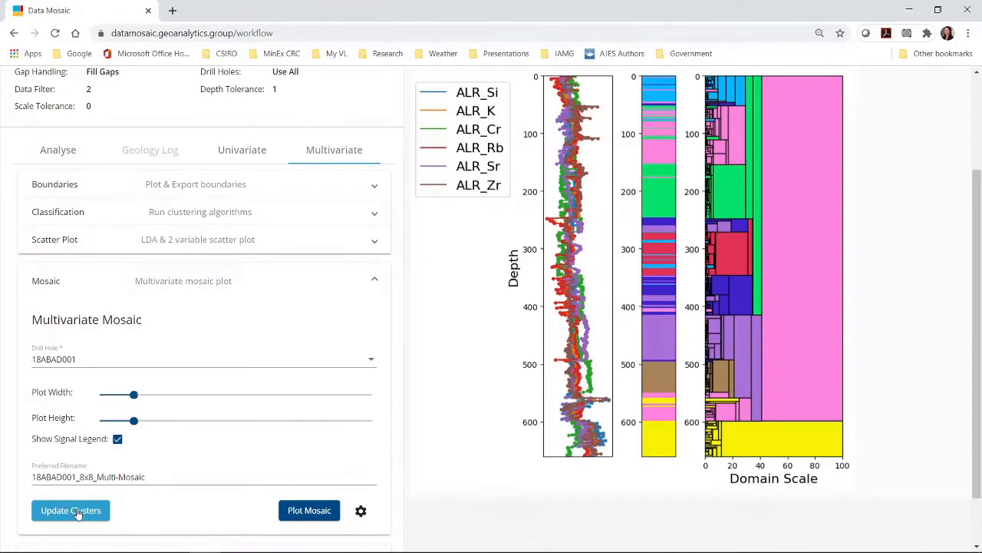
click(77, 513)
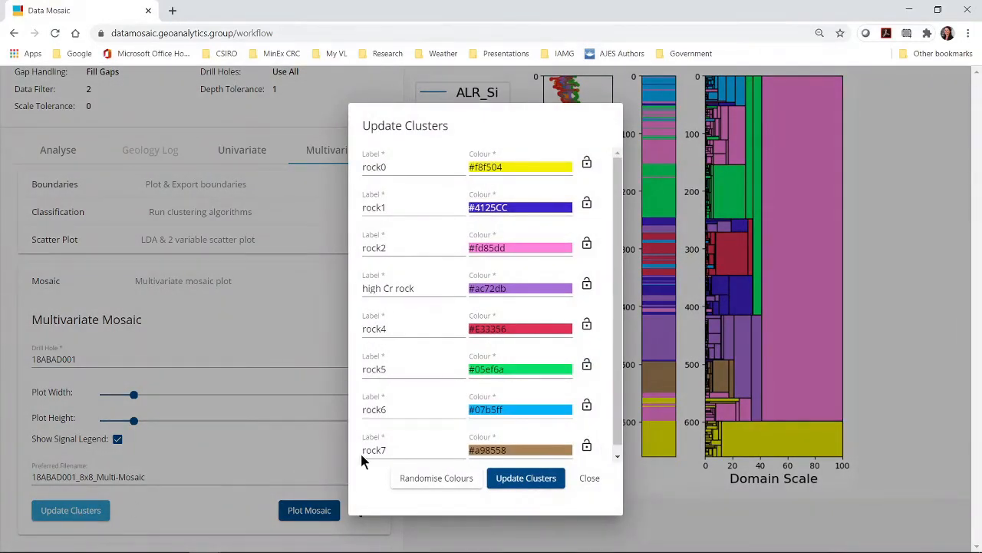
drag(393, 329, 363, 331)
key(BackSpace)
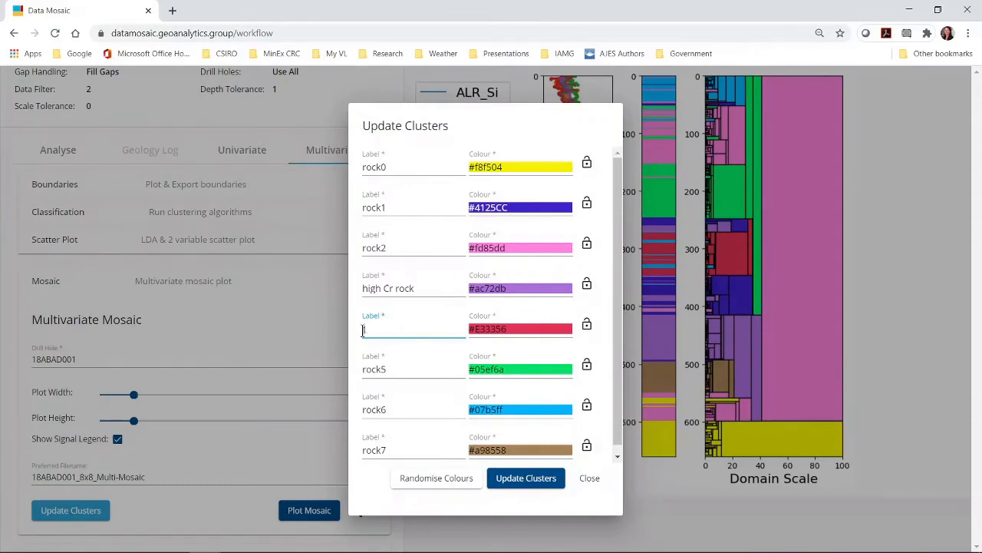
text(red rock)
Set the red rock cluster's colour to the brighter red #f70c3a, apply the cluster update and dismiss the notice
click(519, 330)
drag(680, 335, 704, 331)
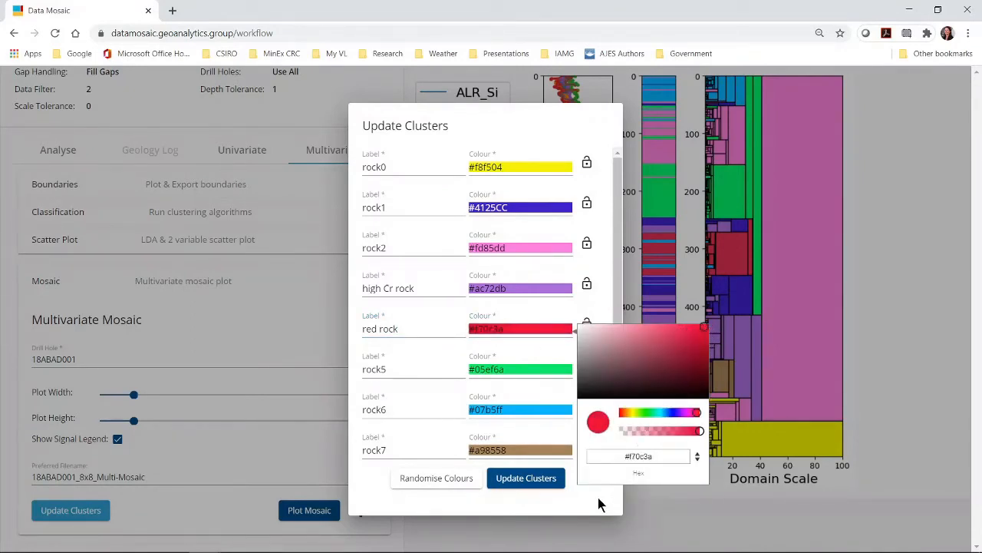
click(574, 512)
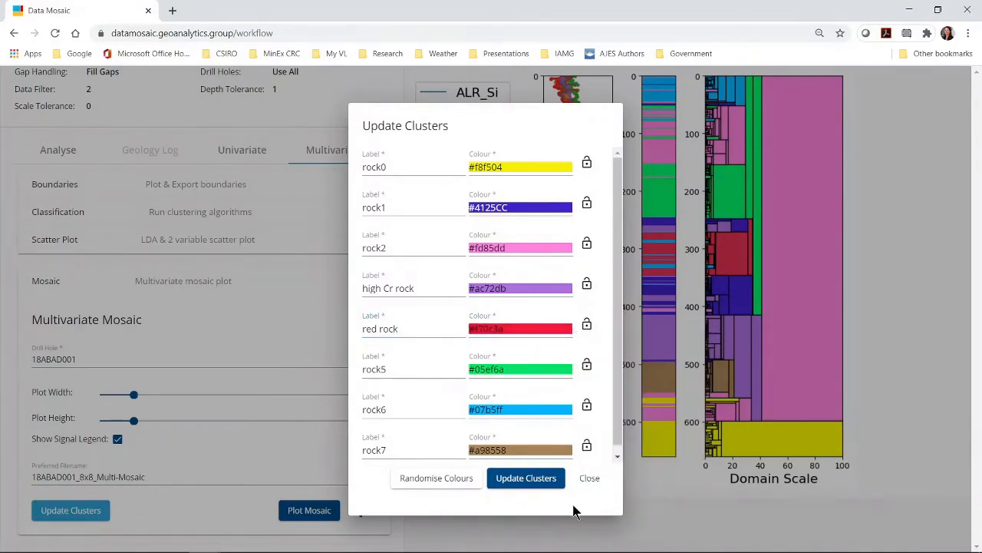
click(528, 481)
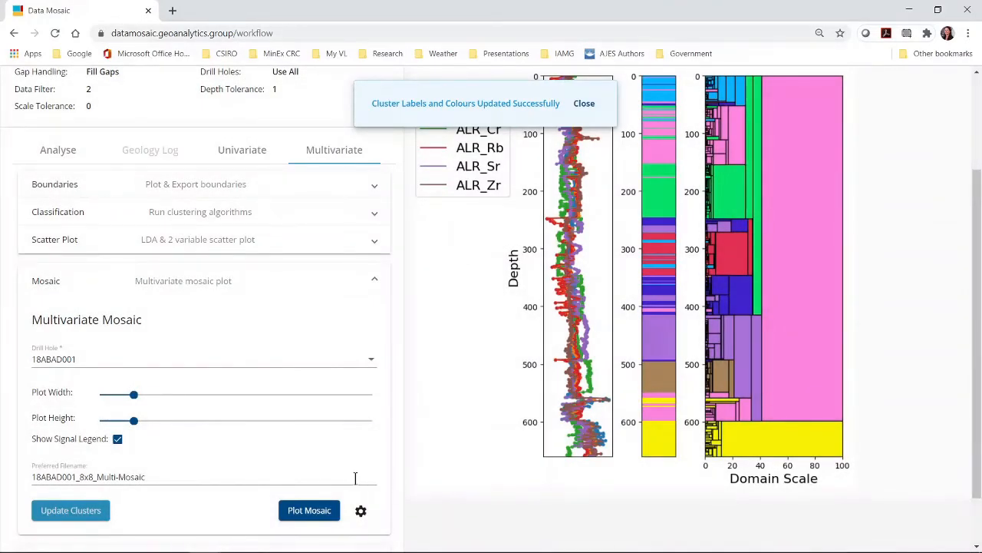
click(582, 106)
Replot the 18ABAD001 mosaic and the ALR_Cr versus ALR_Zr scatterplot with the updated cluster label and colour
click(305, 508)
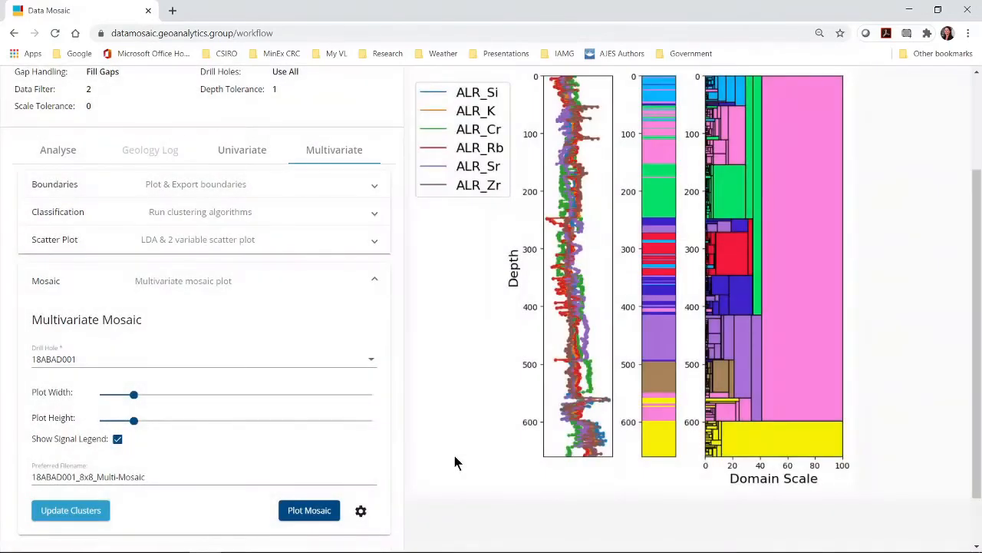
click(283, 251)
click(299, 518)
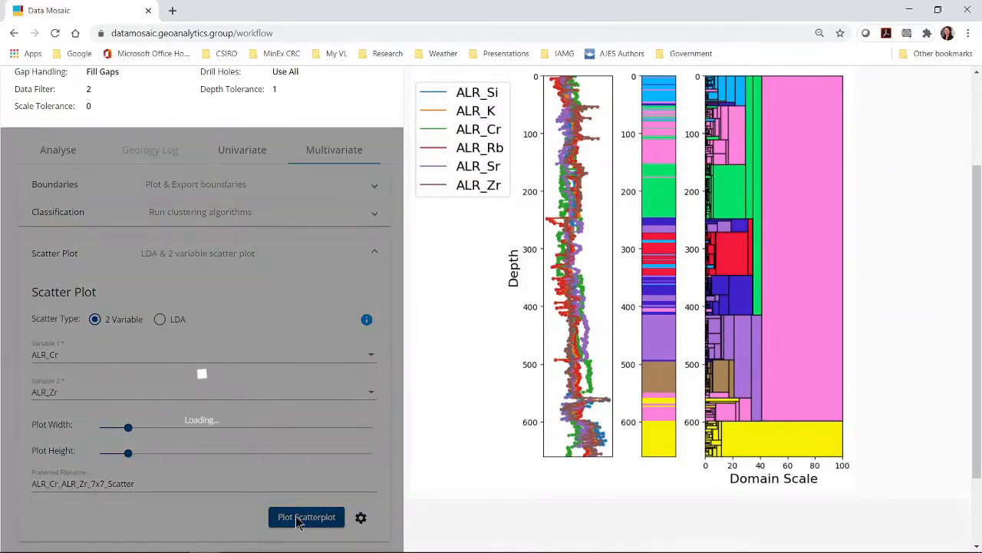
scroll(445, 453, up, 1)
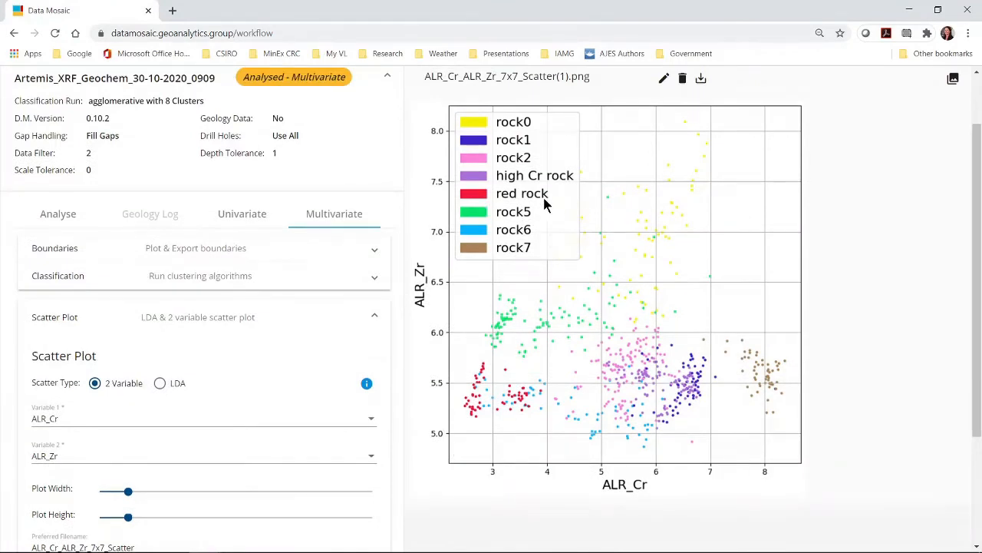
Plot the multivariate pseudo log for drill hole 18ABAD001 at a domain scale of 20 and view the whole log
scroll(358, 442, down, 2)
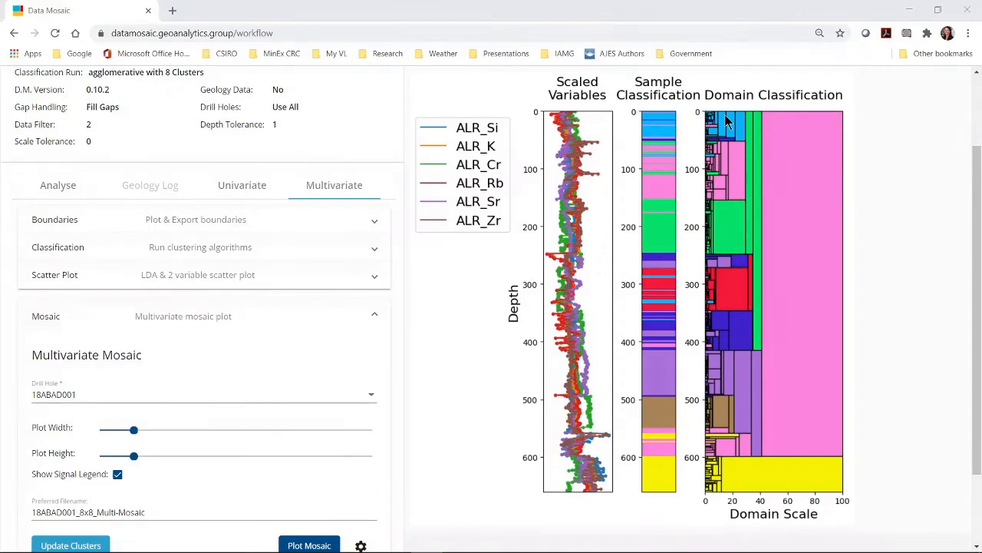
scroll(292, 431, down, 2)
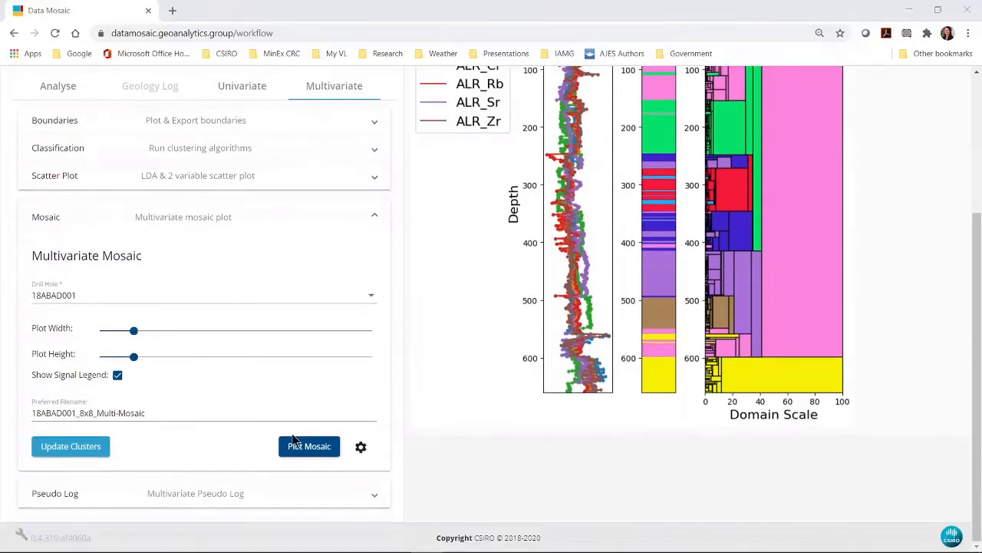
click(204, 496)
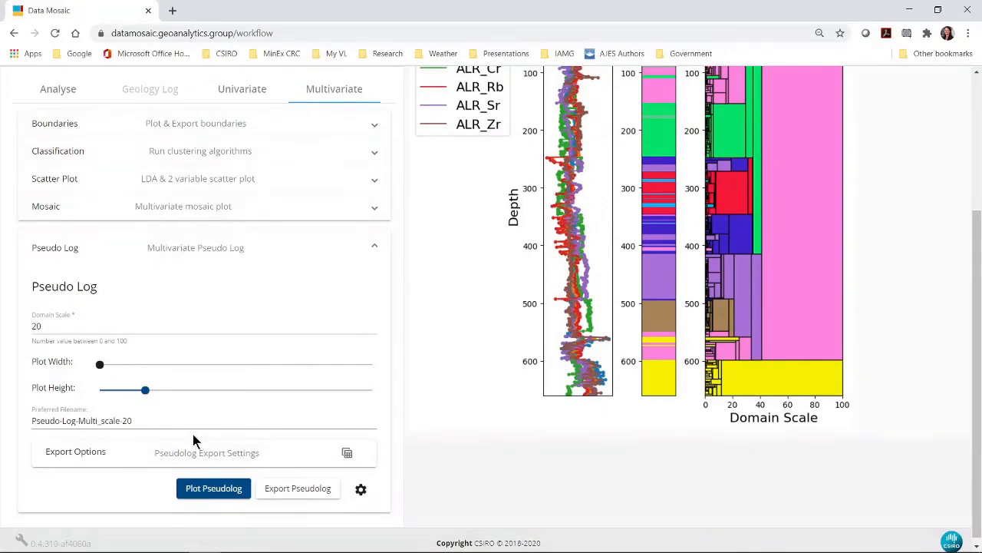
click(66, 325)
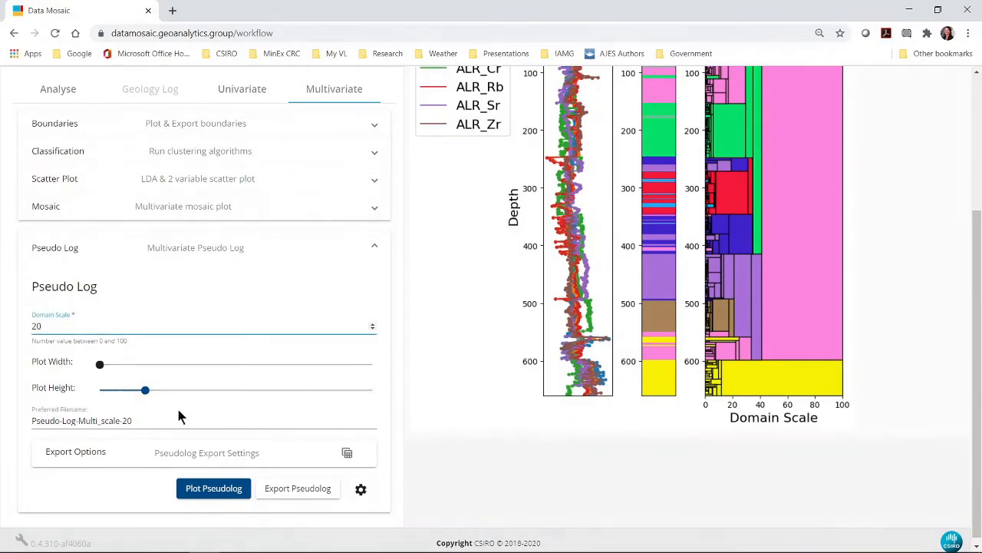
click(222, 493)
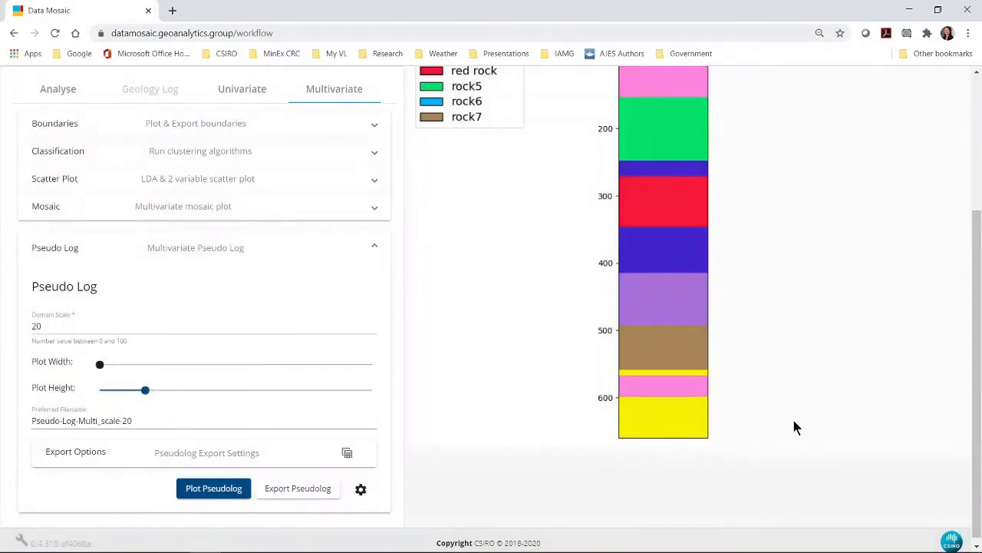
scroll(795, 428, up, 1)
scroll(791, 427, up, 1)
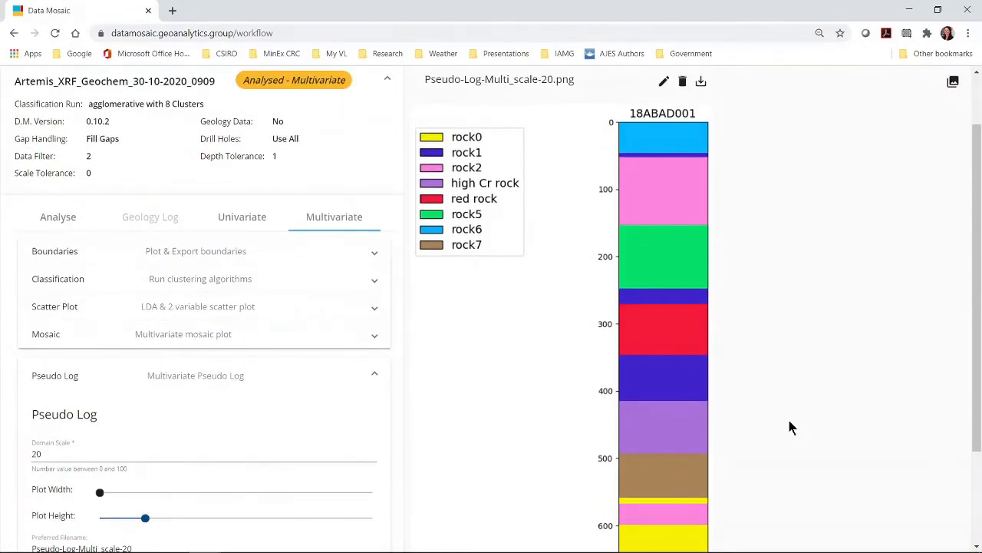
scroll(790, 428, down, 1)
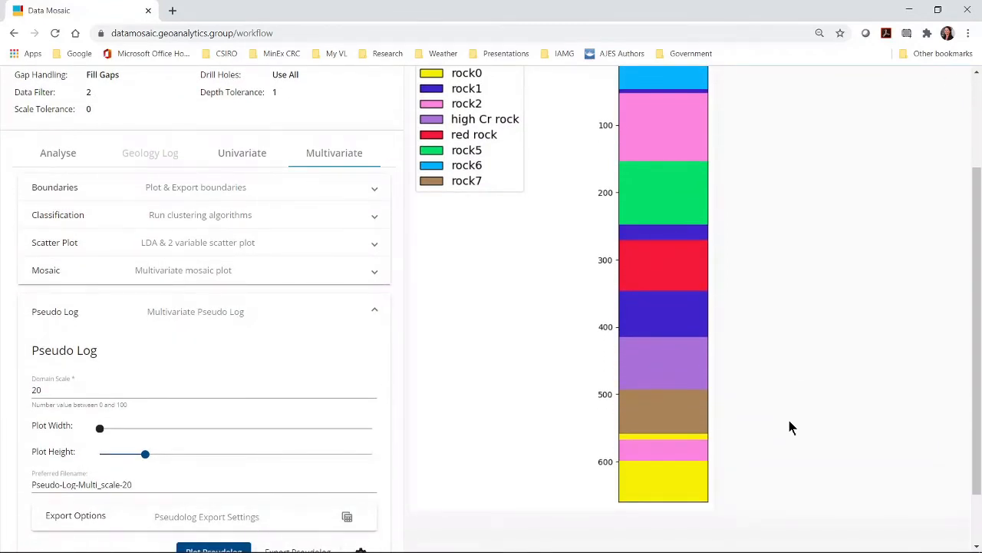
scroll(779, 419, up, 1)
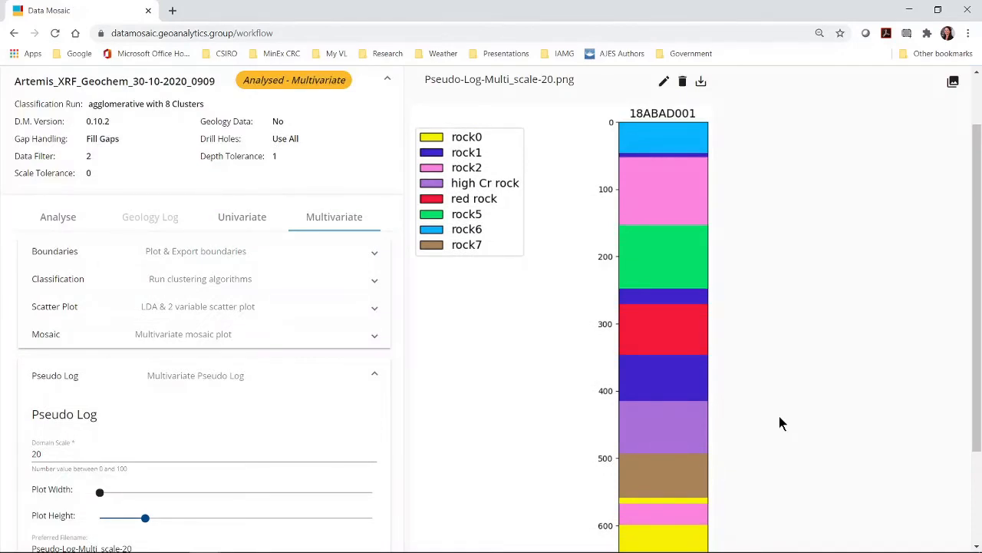
Set the pseudo log export options to 3 lith columns with percent columns included
scroll(322, 475, down, 2)
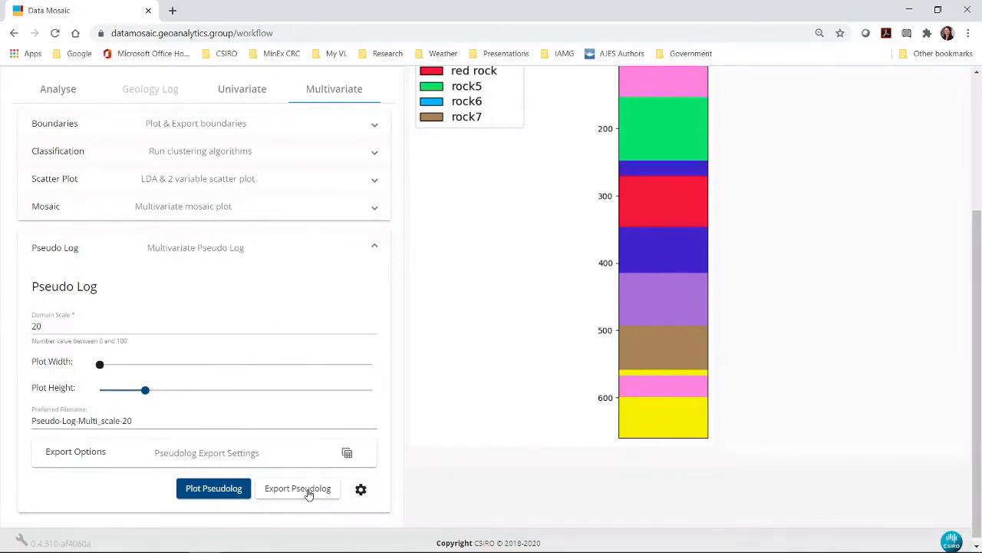
click(107, 452)
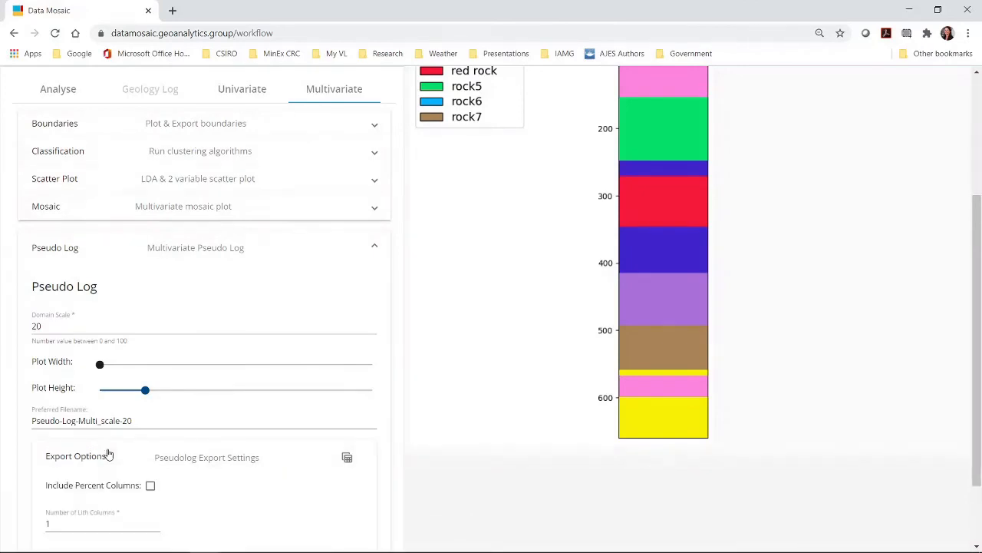
scroll(219, 443, down, 1)
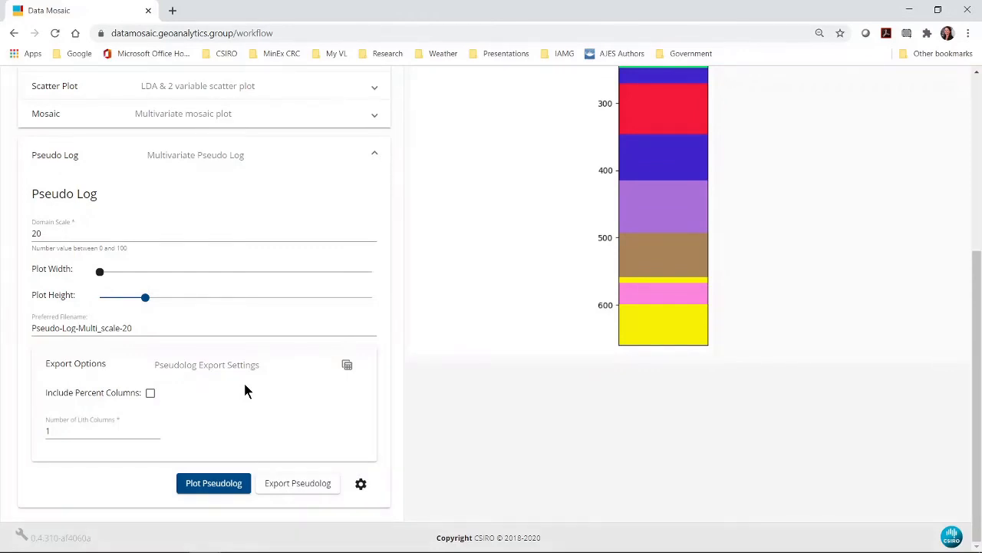
click(107, 433)
click(156, 430)
click(157, 431)
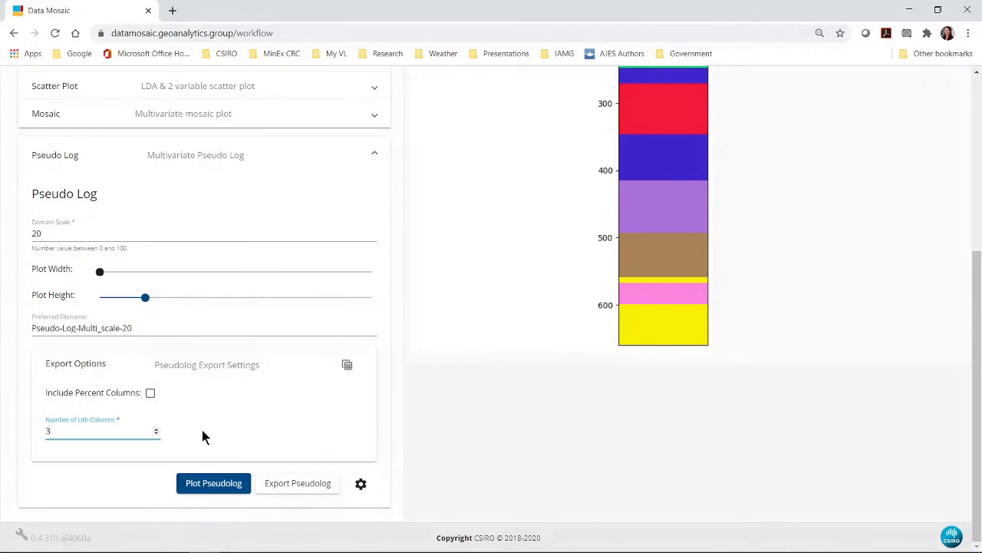
click(150, 394)
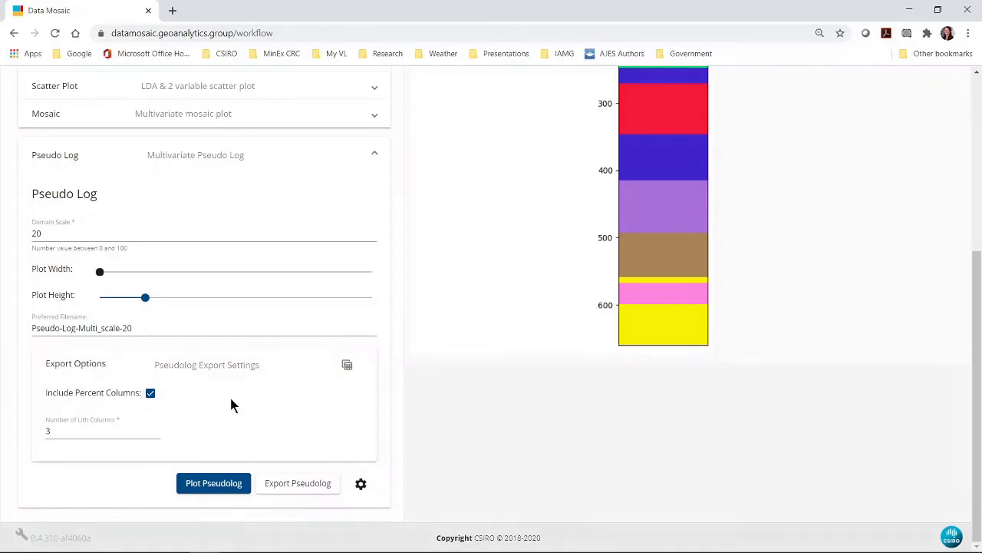
Export the pseudo log as a CSV file and open the downloaded file in Excel
click(303, 490)
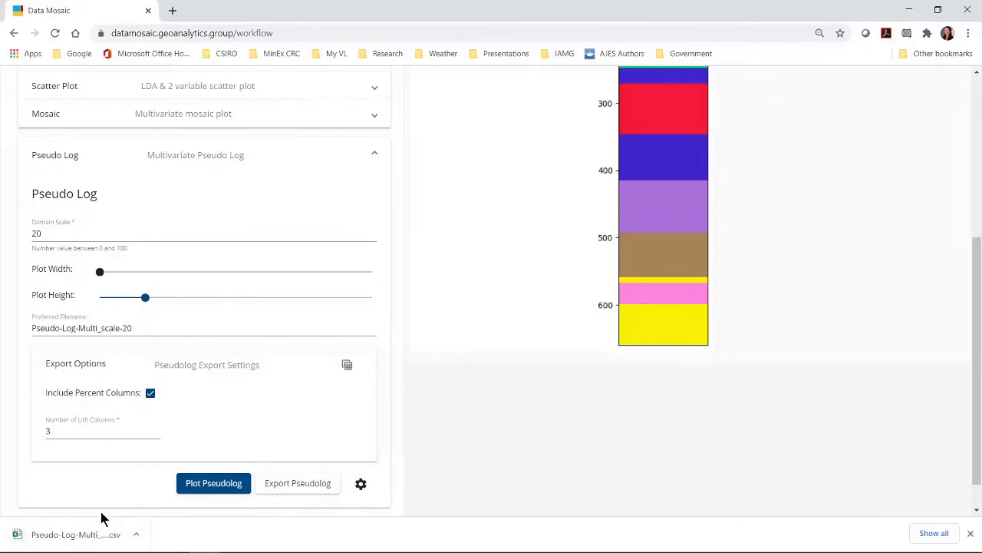
right_click(97, 533)
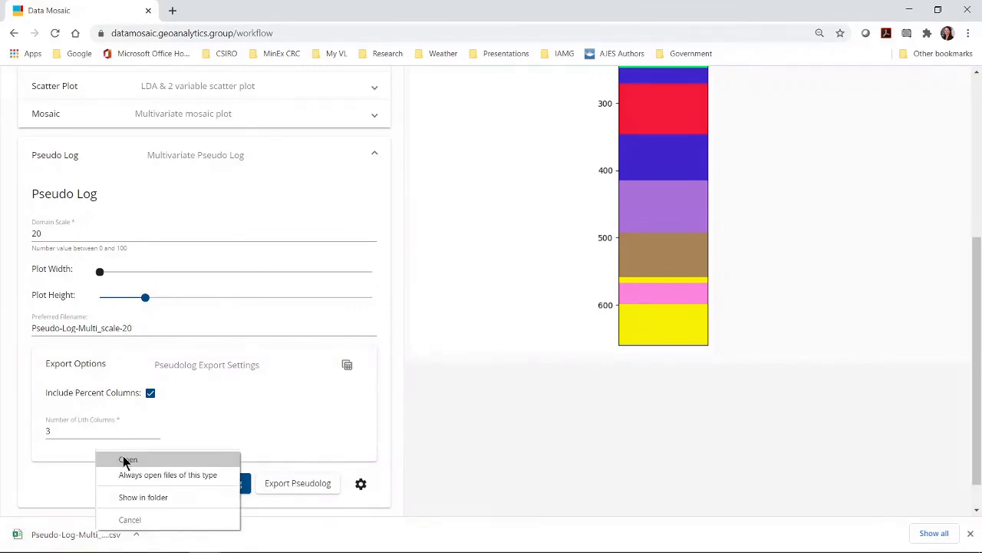
click(127, 460)
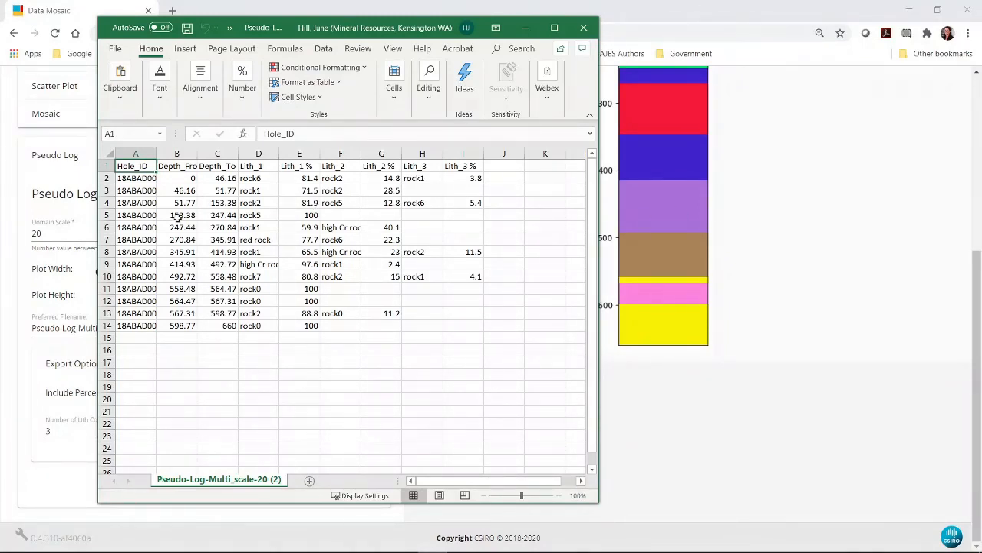
Examine the hole IDs, lithologies and percentages of the exported depth intervals, and close the workbook without saving
drag(156, 153, 169, 154)
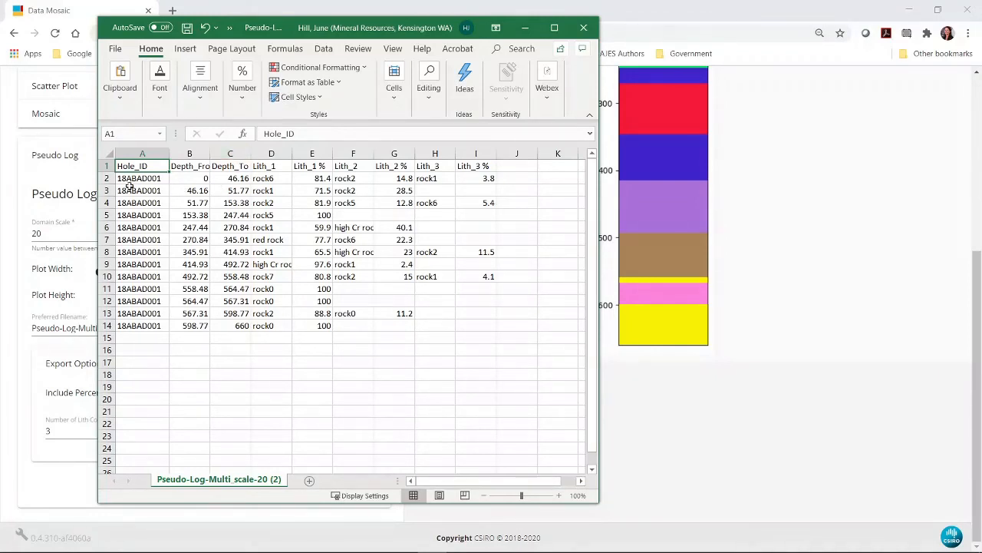
click(107, 179)
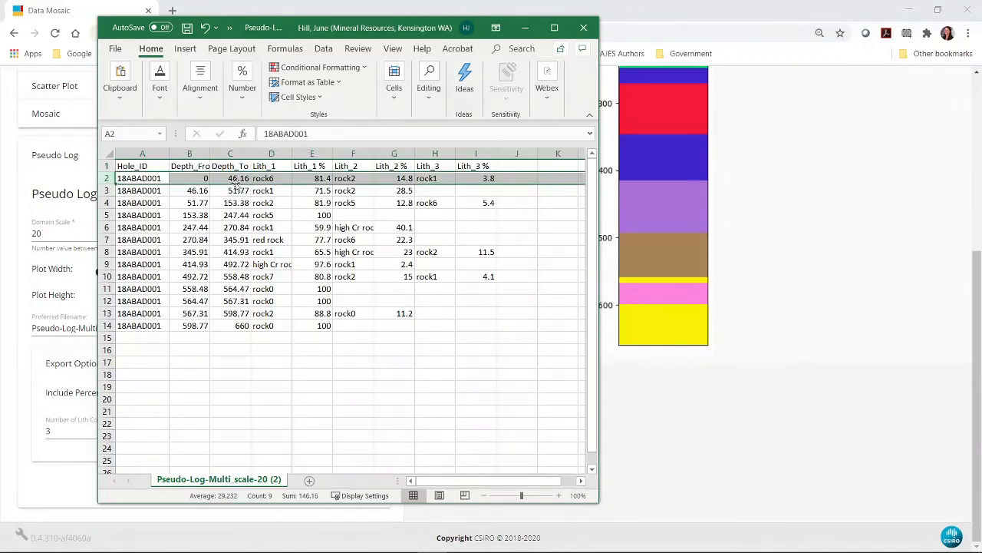
click(284, 180)
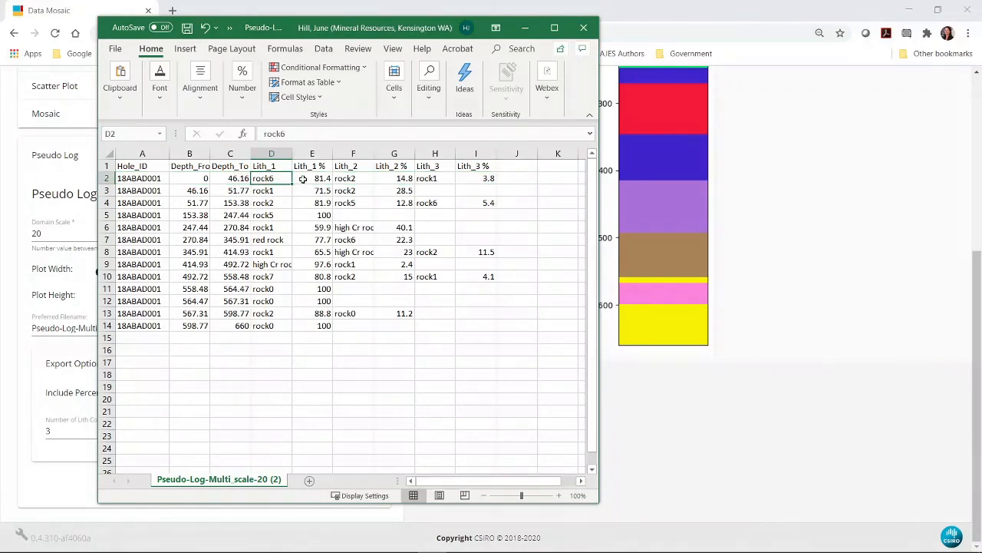
click(304, 179)
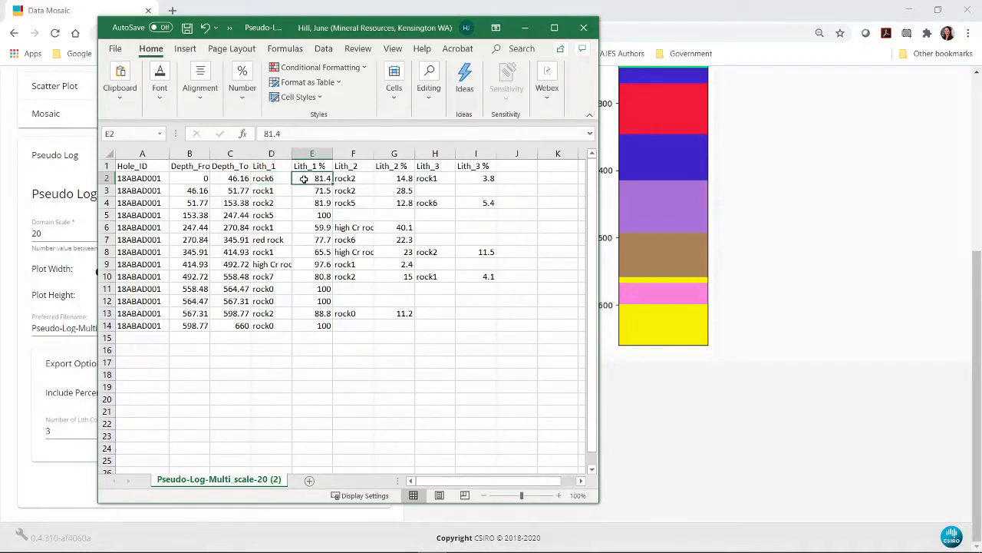
click(274, 179)
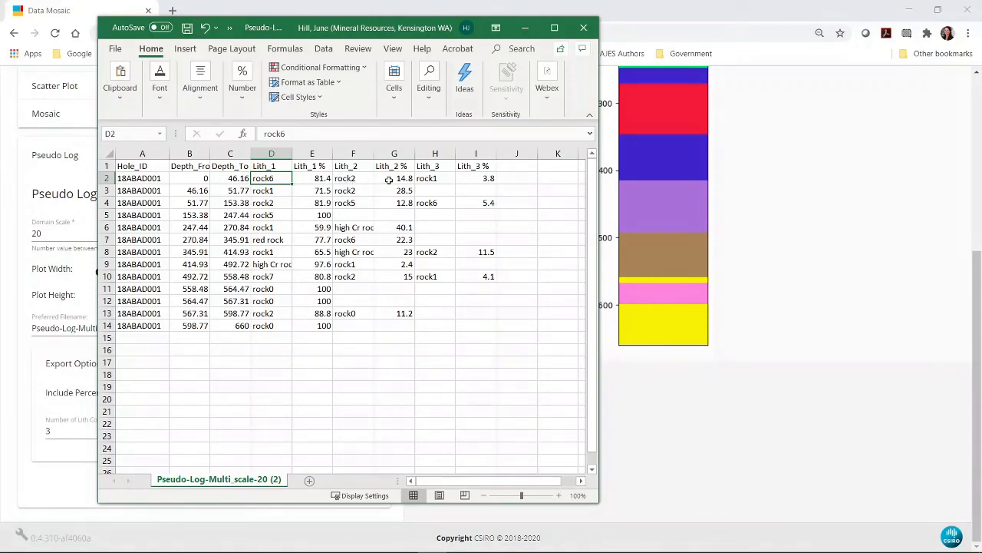
click(358, 180)
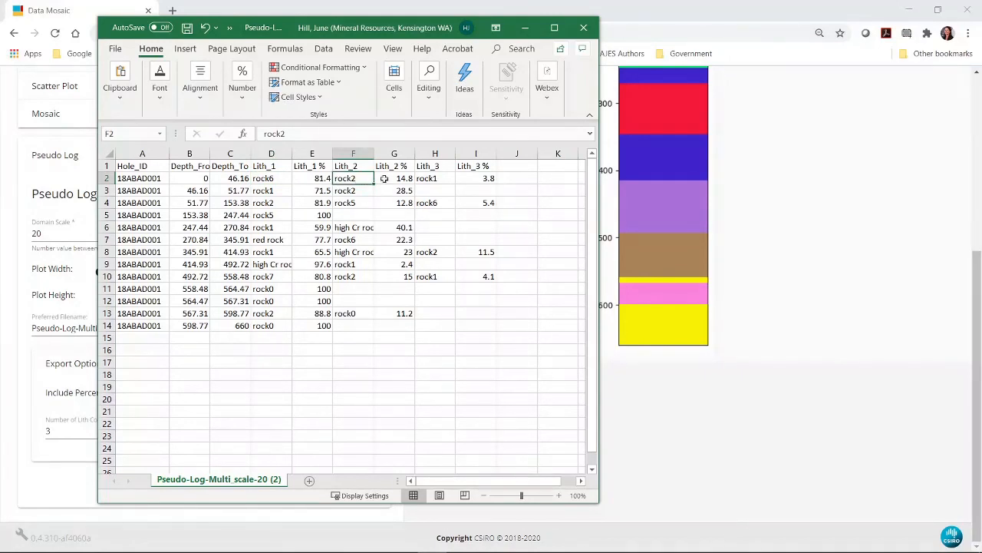
click(443, 179)
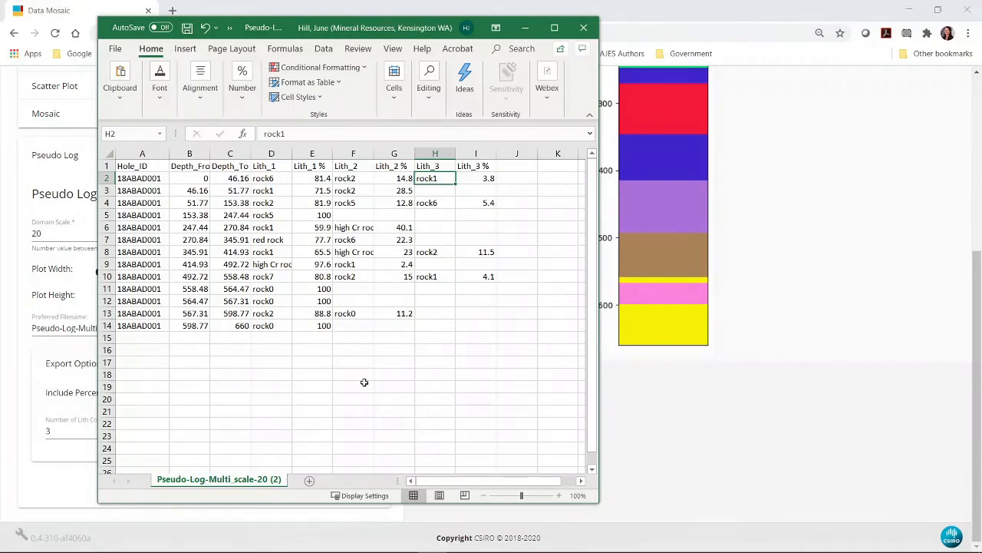
click(320, 287)
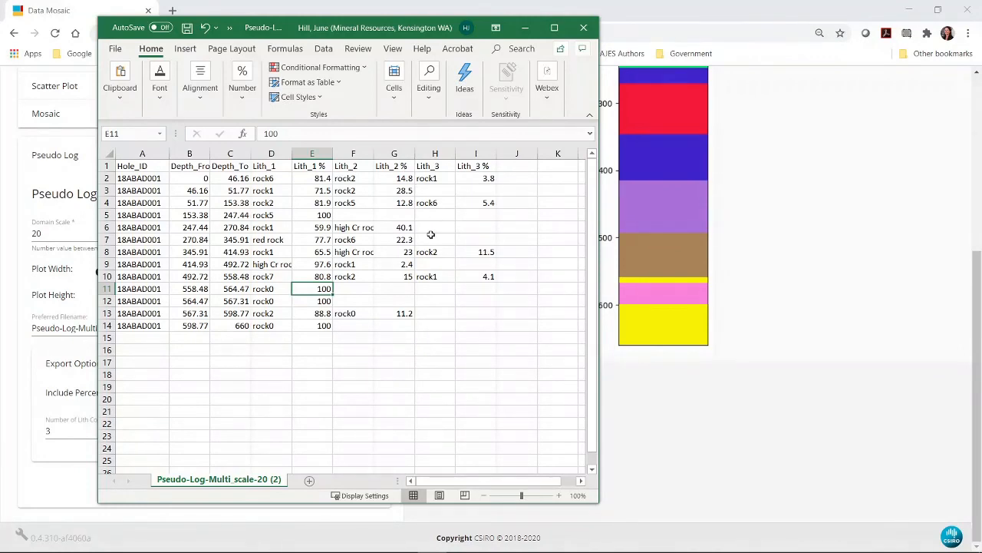
click(583, 31)
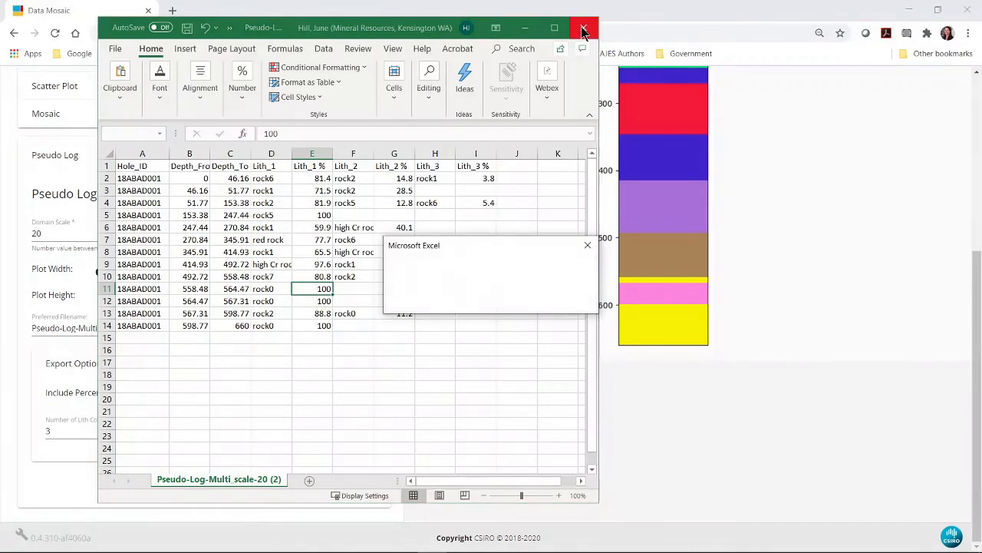
click(499, 299)
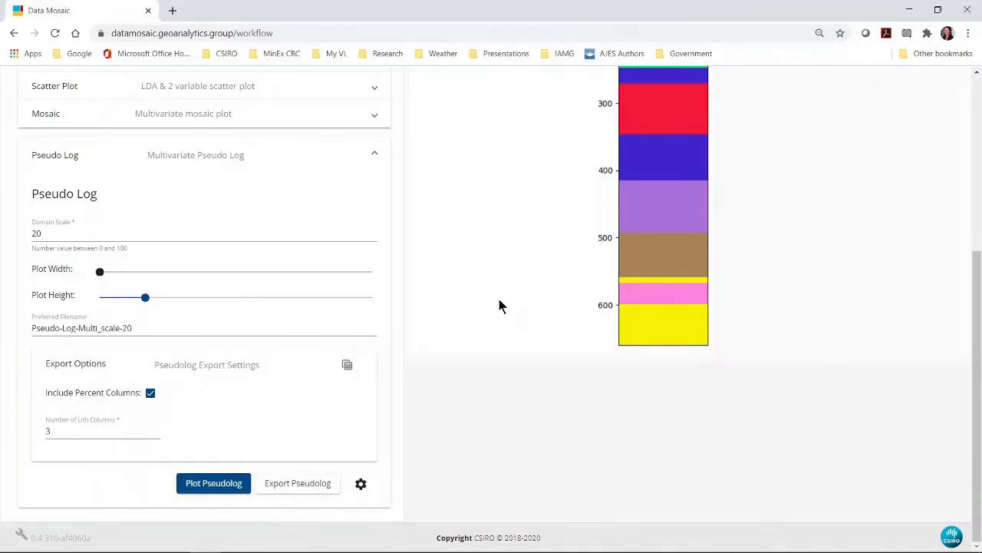